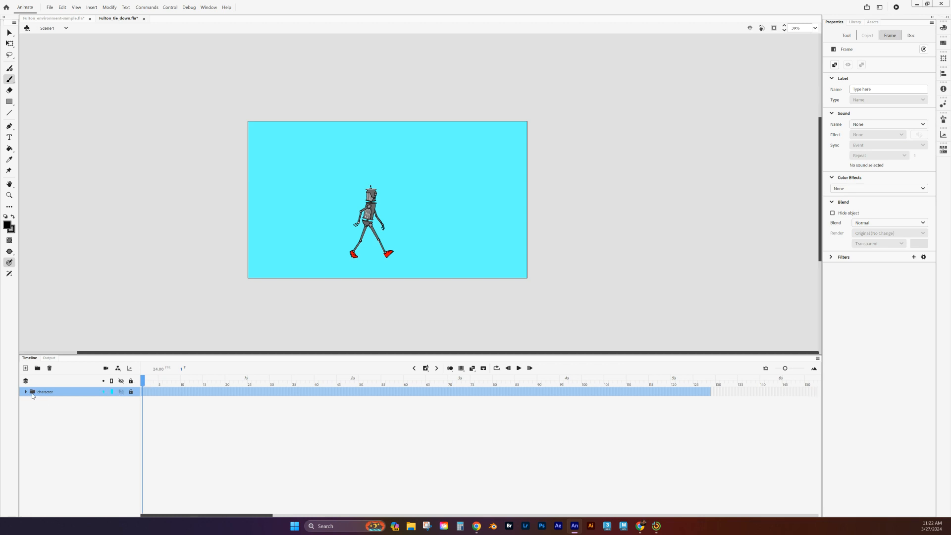
Hide and reshow the character folder, and expand it to inspect the layers it contains.
{"action": "left_click", "coordinate": [25, 392]}
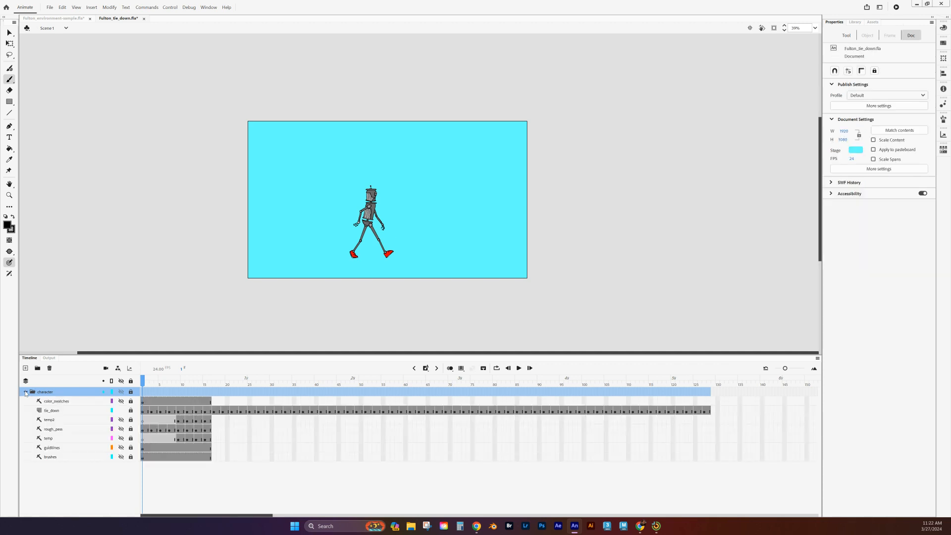
{"action": "left_click", "coordinate": [25, 392]}
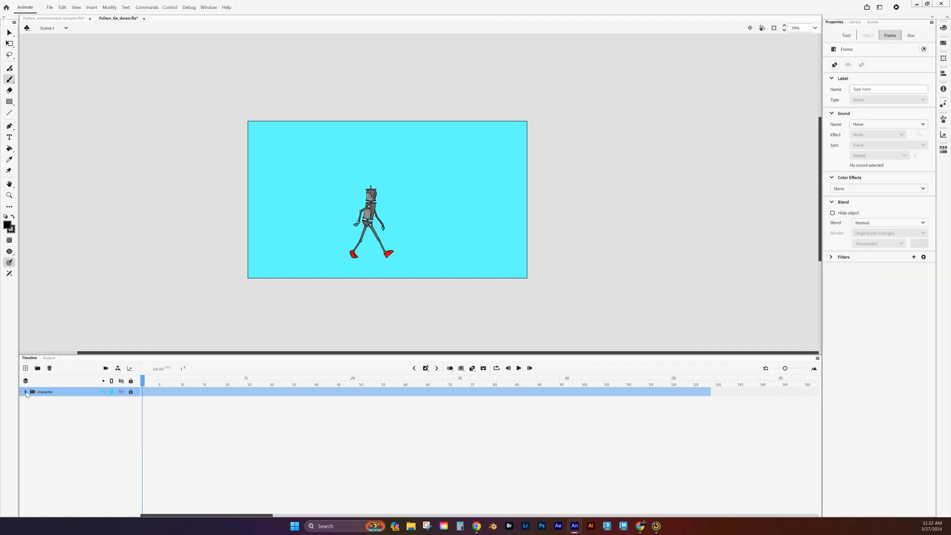
{"action": "left_click", "coordinate": [122, 392]}
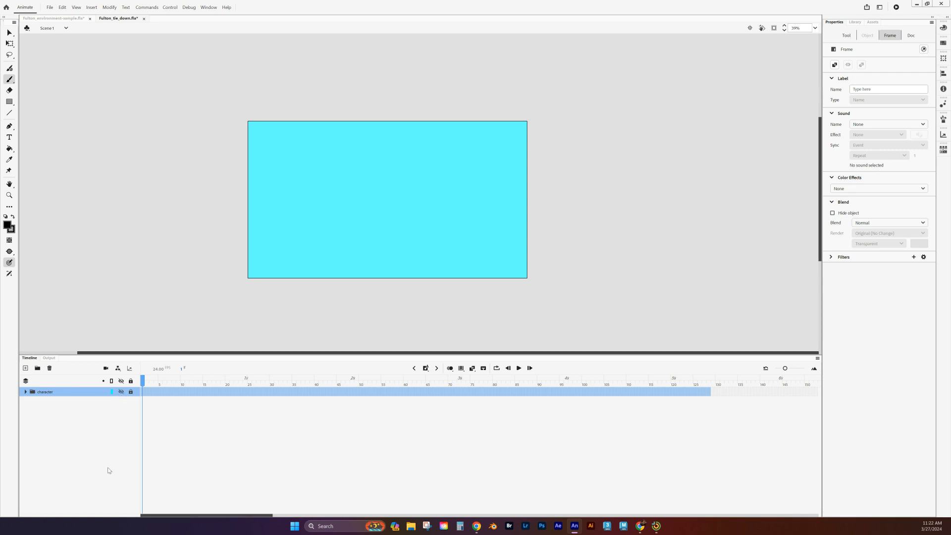
{"action": "left_click", "coordinate": [121, 392]}
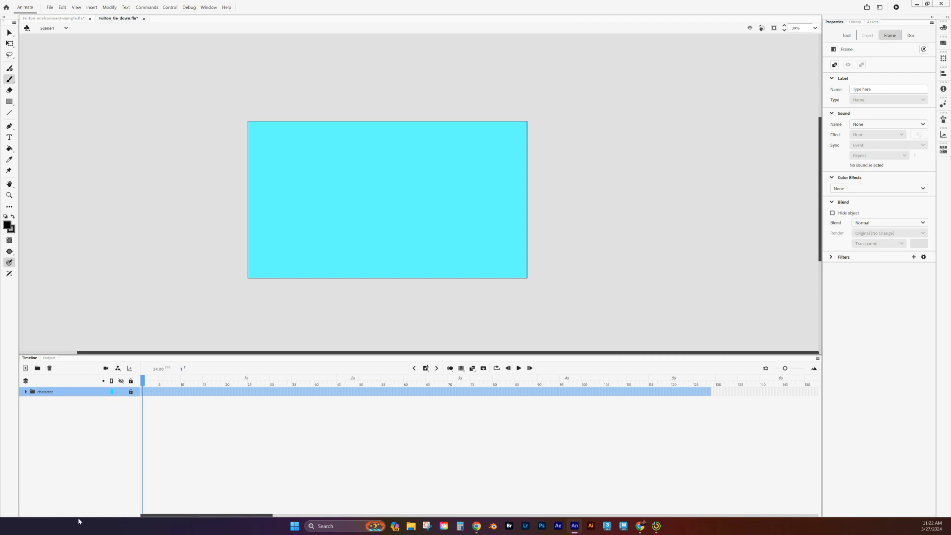
{"action": "left_click", "coordinate": [25, 392]}
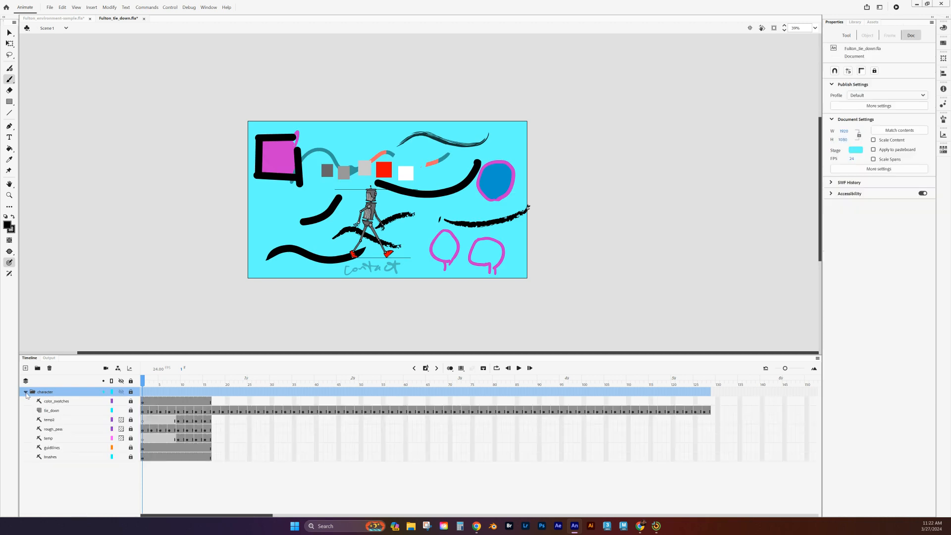
Try hiding the color_swatches, guidlines and brushes layers individually, and reshow the whole character folder.
{"action": "left_click", "coordinate": [121, 401]}
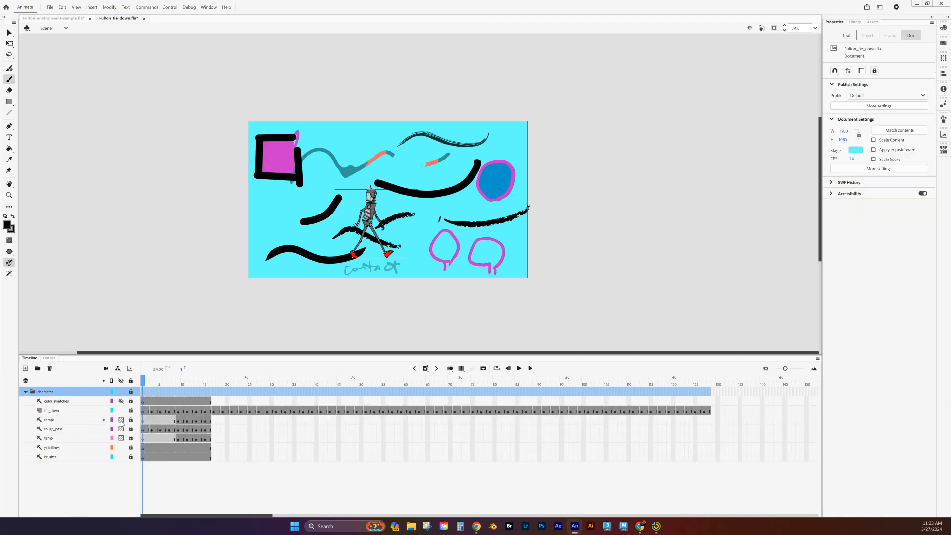
{"action": "left_click", "coordinate": [121, 449]}
{"action": "left_click", "coordinate": [121, 458], "text": "ctrl"}
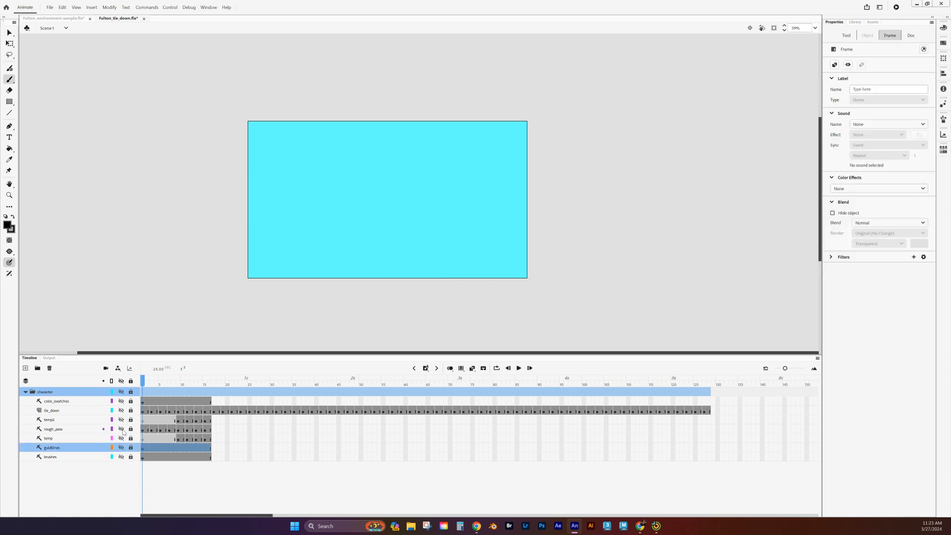
{"action": "left_click", "coordinate": [121, 392]}
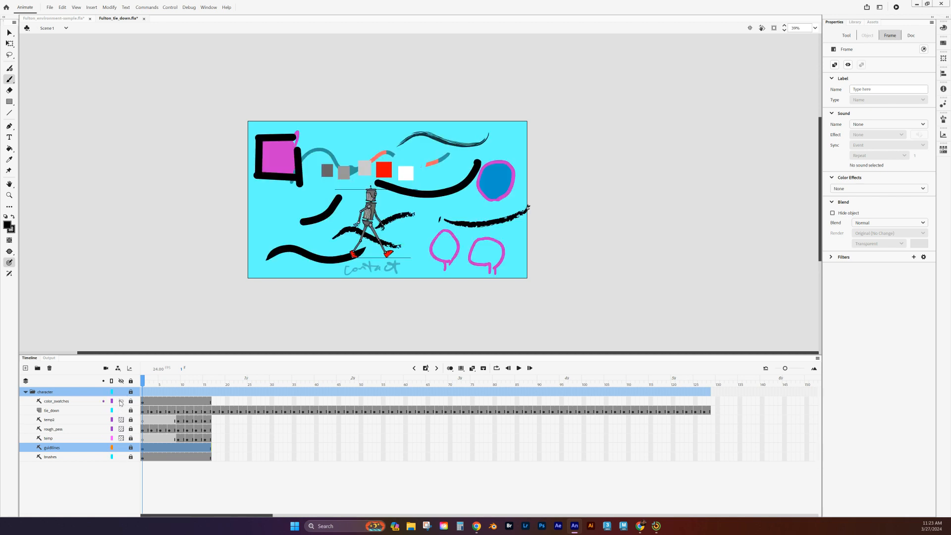
{"action": "left_click", "coordinate": [121, 401]}
{"action": "left_click", "coordinate": [98, 404]}
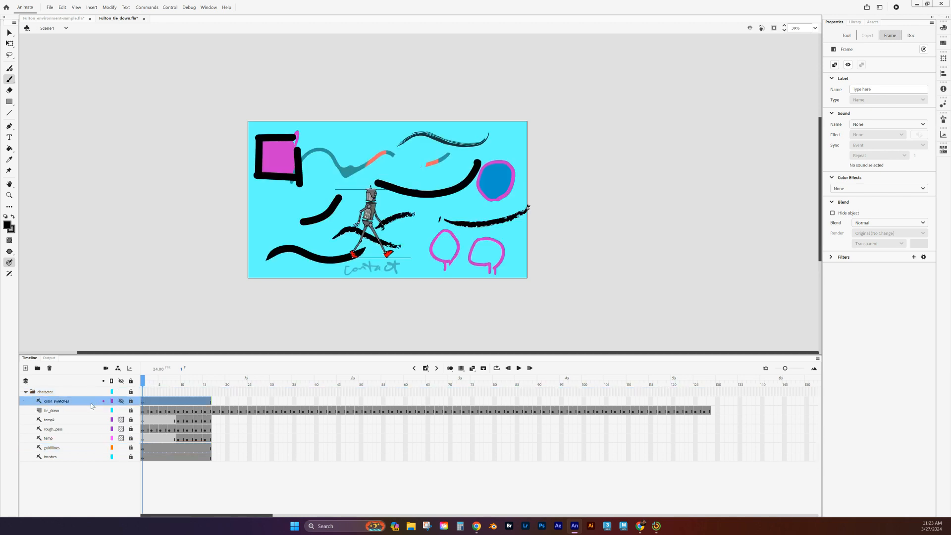
{"action": "left_click", "coordinate": [73, 422], "text": "shift"}
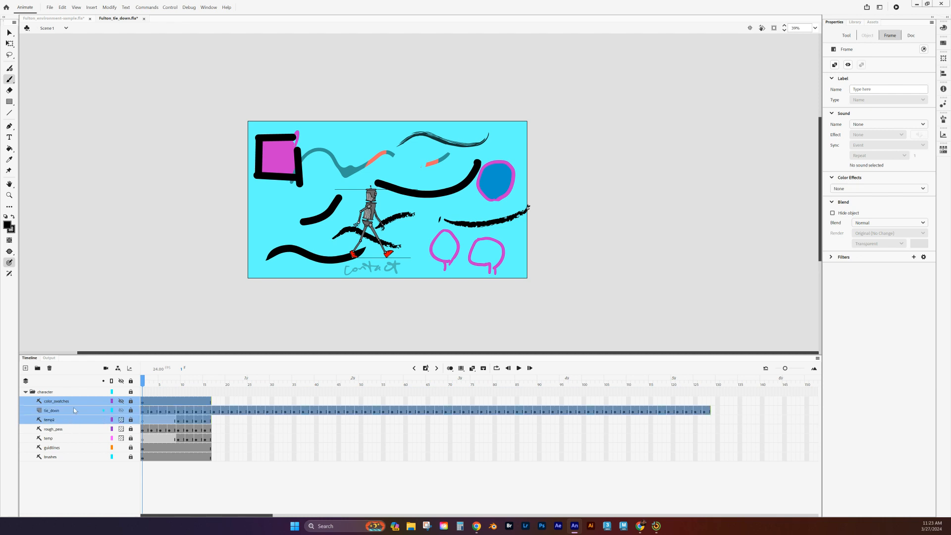
{"action": "left_click", "coordinate": [73, 410]}
{"action": "left_click", "coordinate": [70, 396]}
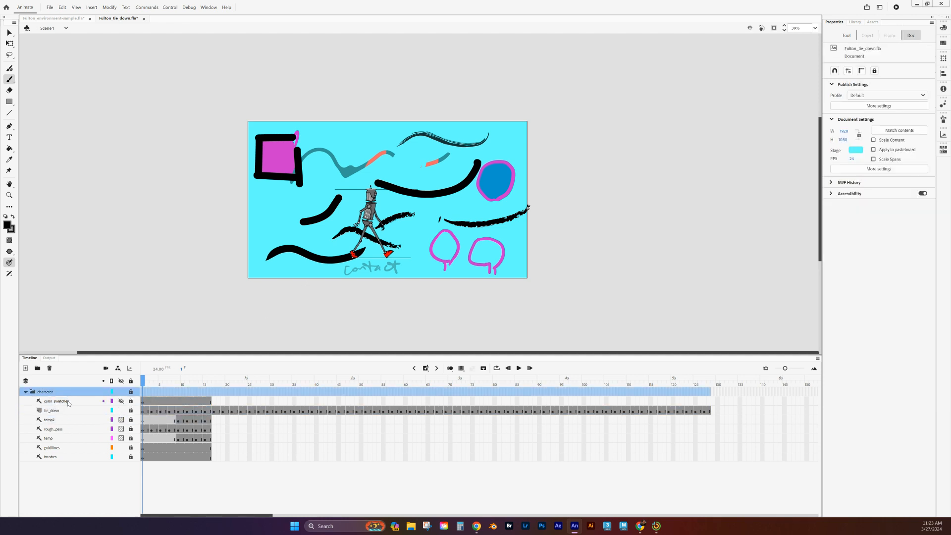
Set the visibility of every guide layer in the character folder, all except tie_down, to 0% opacity.
{"action": "left_click", "coordinate": [68, 402]}
{"action": "left_click", "coordinate": [67, 420], "text": "ctrl"}
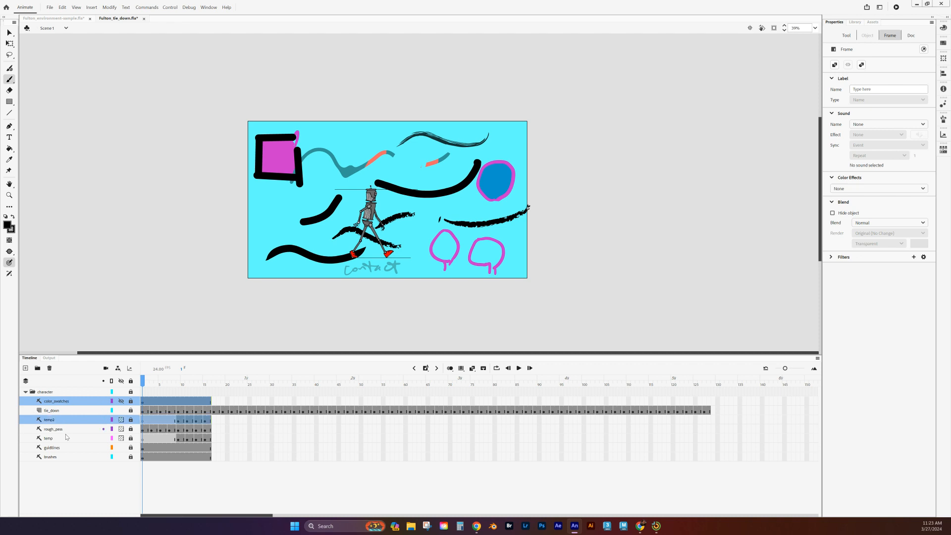
{"action": "left_click", "coordinate": [66, 439], "text": "ctrl"}
{"action": "left_click", "coordinate": [67, 430], "text": "ctrl"}
{"action": "left_click", "coordinate": [66, 448], "text": "ctrl"}
{"action": "left_click", "coordinate": [64, 456], "text": "ctrl"}
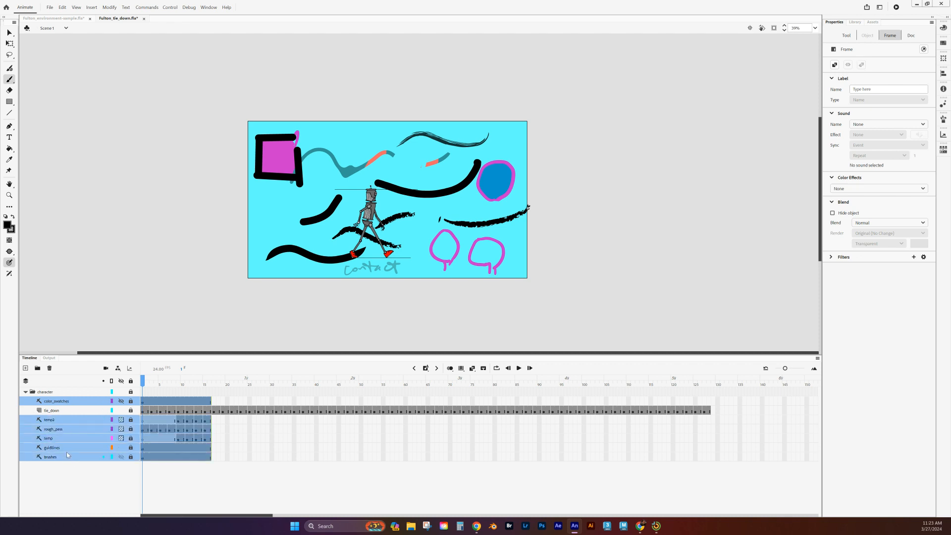
{"action": "right_click", "coordinate": [70, 448]}
{"action": "left_click", "coordinate": [95, 444]}
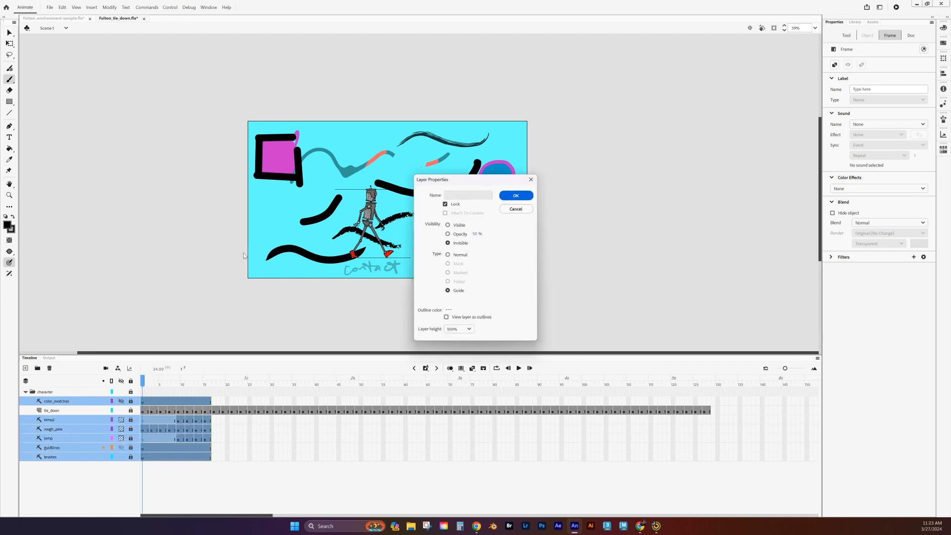
{"action": "left_click", "coordinate": [448, 234]}
{"action": "left_click_drag", "start_coordinate": [476, 234], "coordinate": [411, 232]}
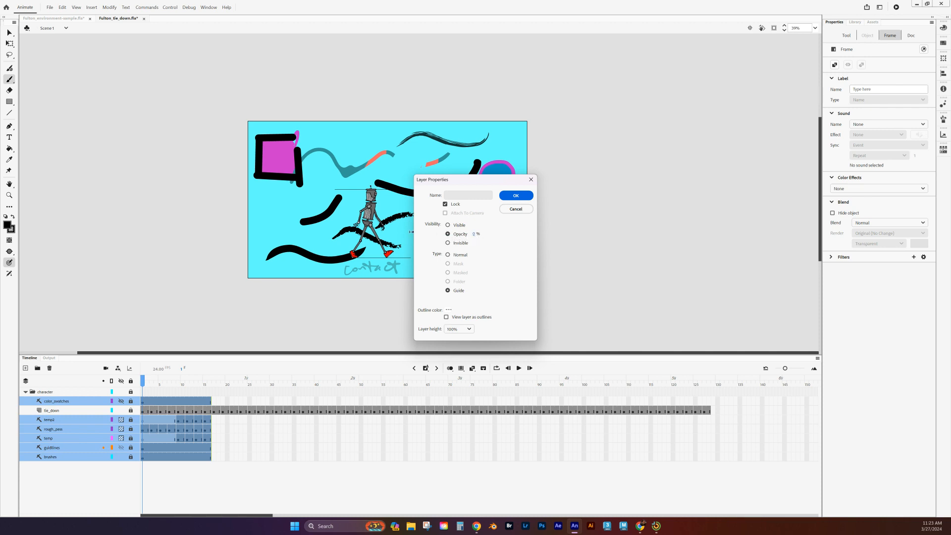
{"action": "left_click", "coordinate": [511, 196]}
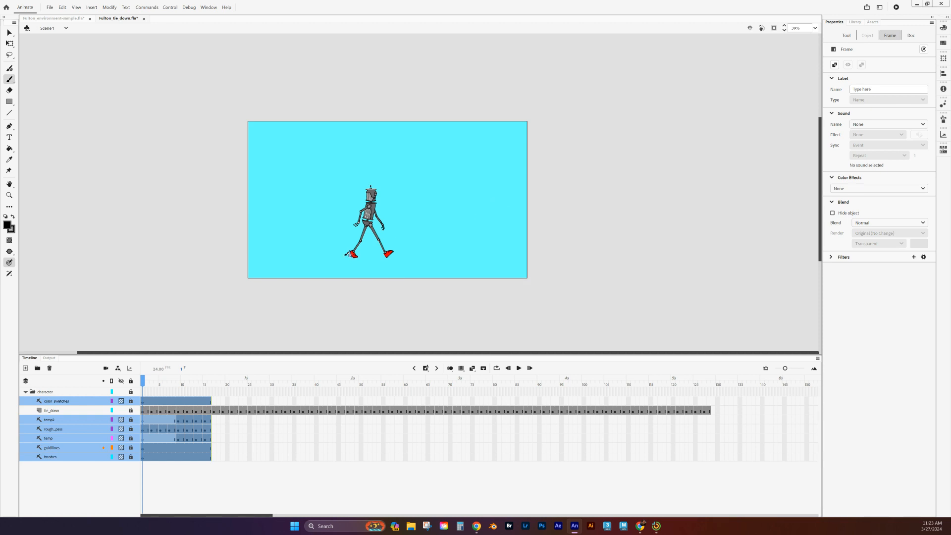
Hide and reshow the character folder several times to check which artwork returns on the stage.
{"action": "left_click", "coordinate": [121, 392]}
{"action": "left_click", "coordinate": [121, 392]}
{"action": "left_click", "coordinate": [121, 392]}
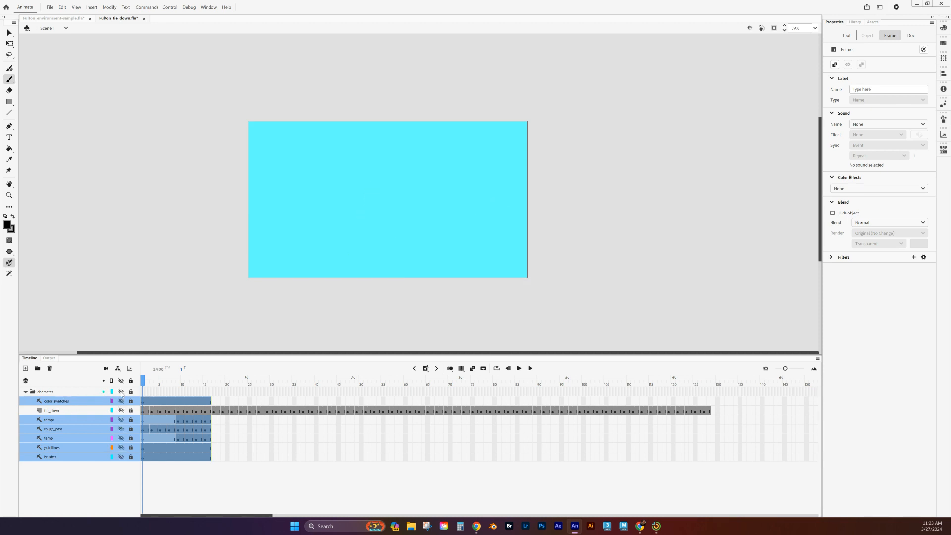
{"action": "left_click", "coordinate": [121, 392]}
{"action": "left_click", "coordinate": [121, 392]}
{"action": "left_click", "coordinate": [121, 392]}
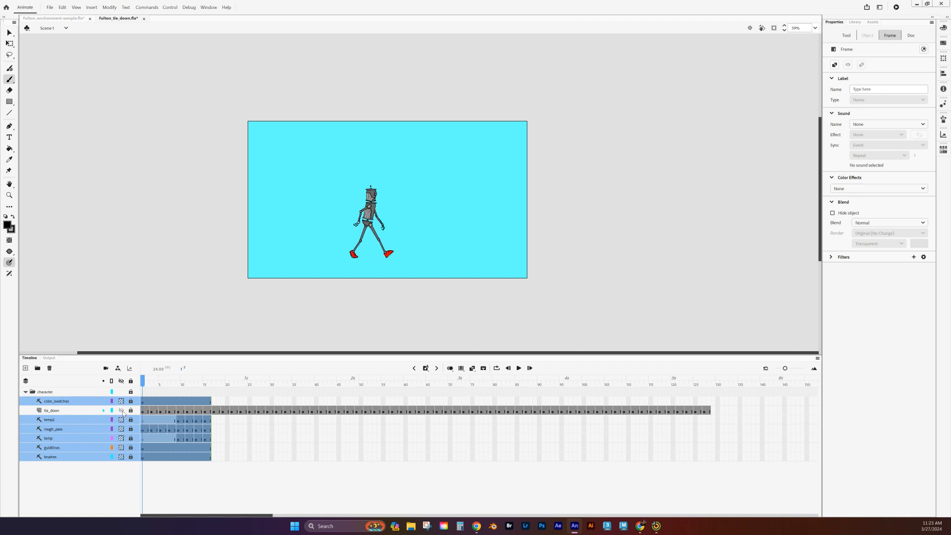
Hide all layers and collapse the character folder.
{"action": "left_click", "coordinate": [121, 381]}
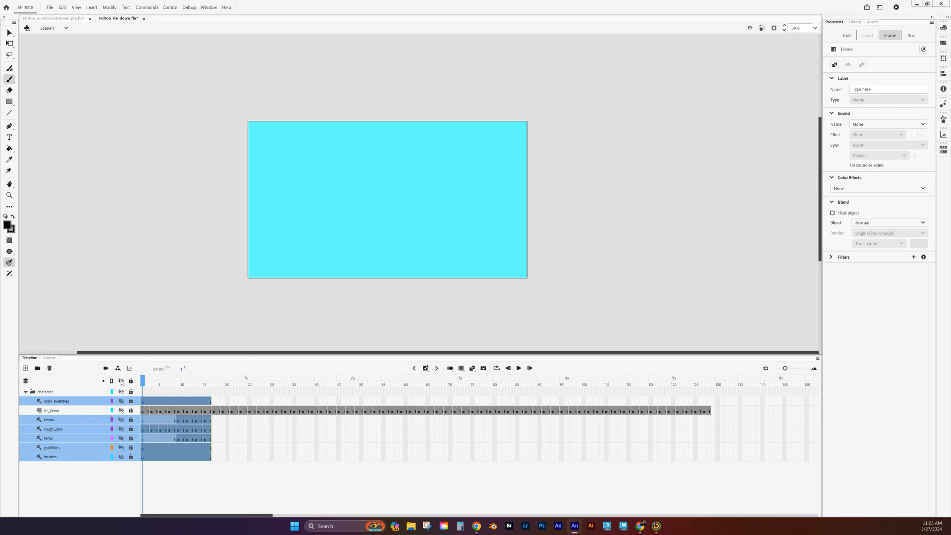
{"action": "left_click", "coordinate": [26, 392]}
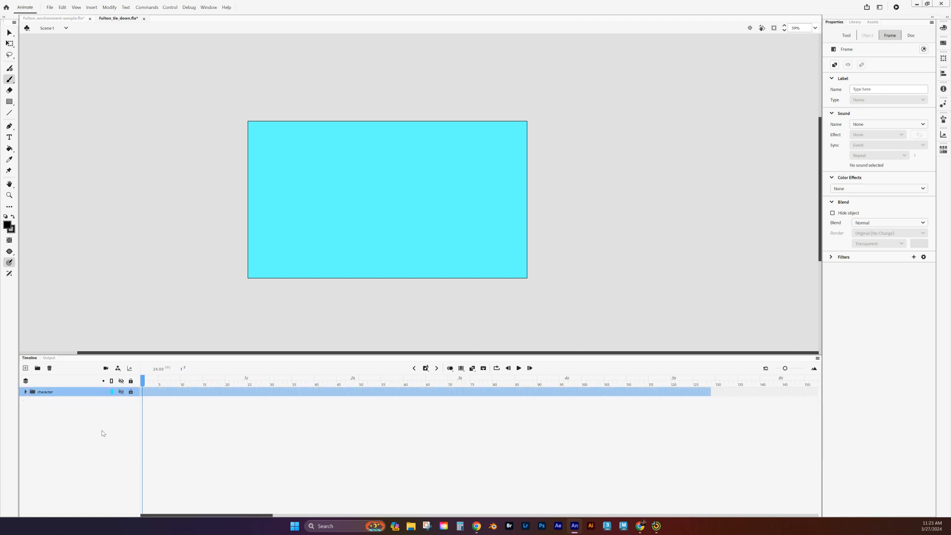
{"action": "left_click", "coordinate": [25, 392]}
{"action": "left_click", "coordinate": [25, 392]}
Check the layer stack in Fulton_environment-sample.fla, and add three new layers above the character folder in Fulton_tie_down.fla.
{"action": "left_click", "coordinate": [51, 19]}
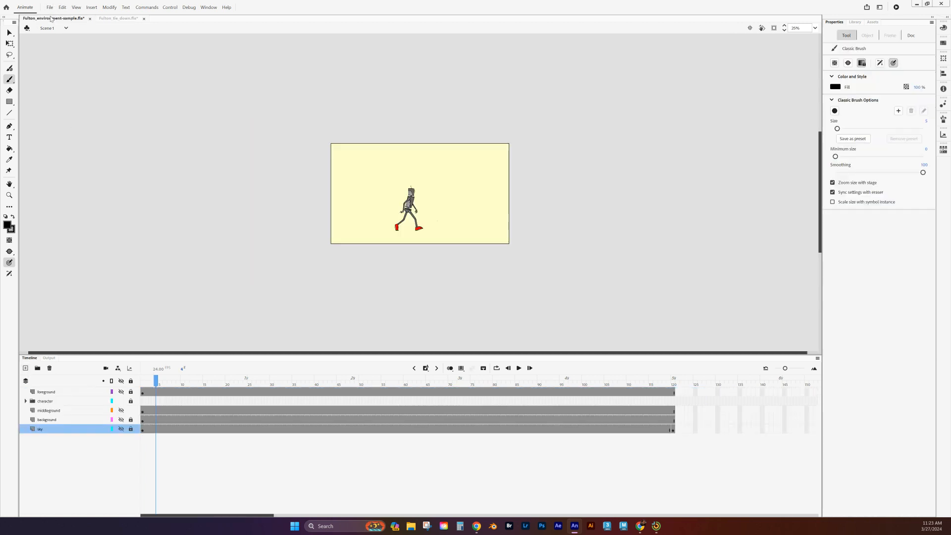
{"action": "left_click", "coordinate": [124, 20]}
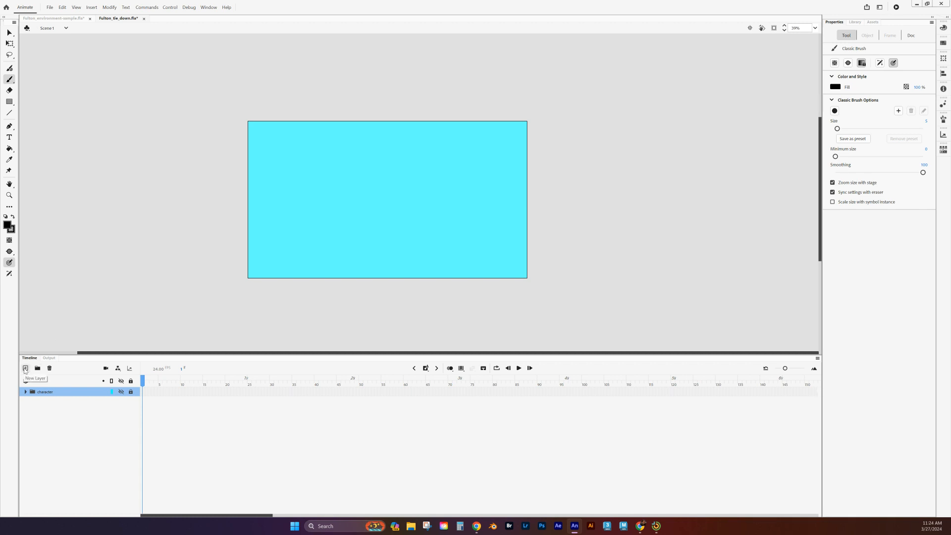
{"action": "left_click", "coordinate": [25, 369]}
{"action": "left_click", "coordinate": [25, 369]}
{"action": "left_click", "coordinate": [26, 369]}
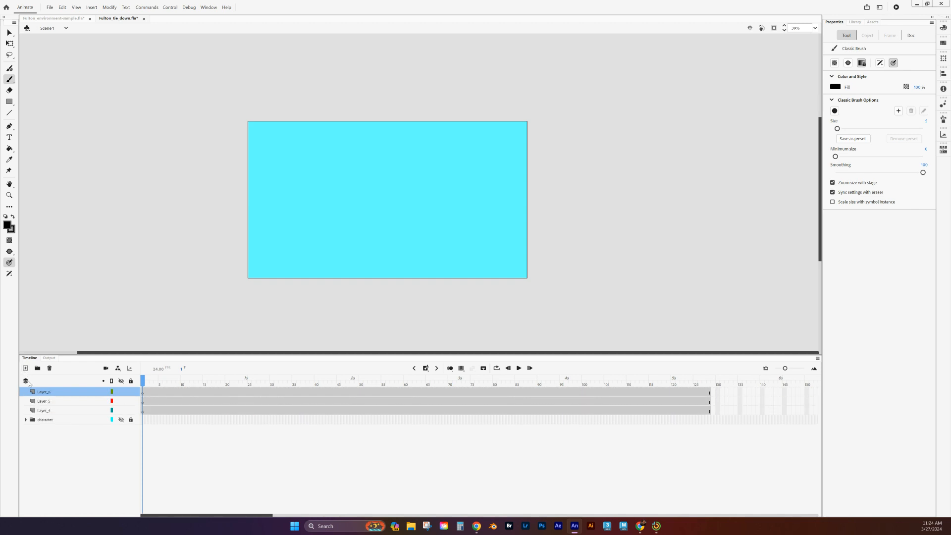
Rename the three new layers, from top to bottom, as foreground, middleground and background.
{"action": "double_click", "coordinate": [44, 392]}
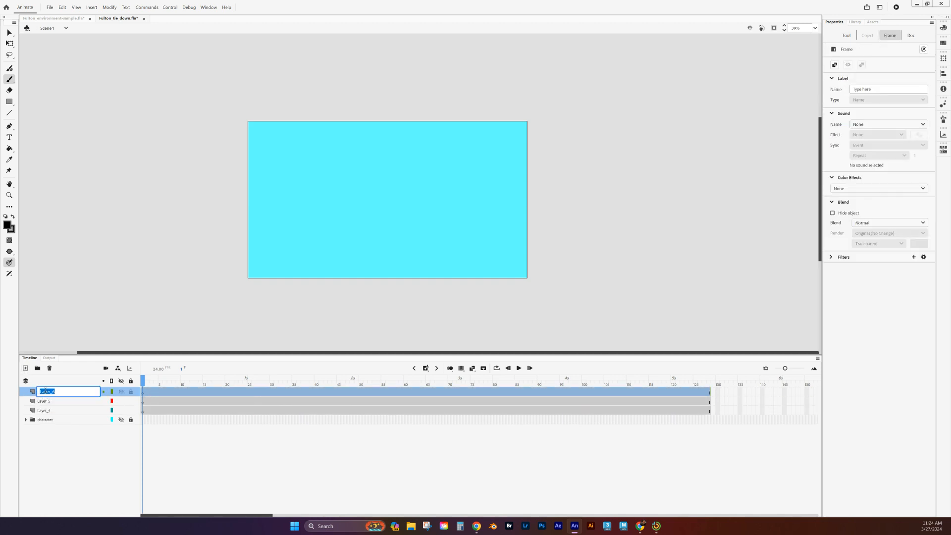
{"action": "type", "text": "foreground"}
{"action": "key", "text": "Return"}
{"action": "double_click", "coordinate": [46, 401]}
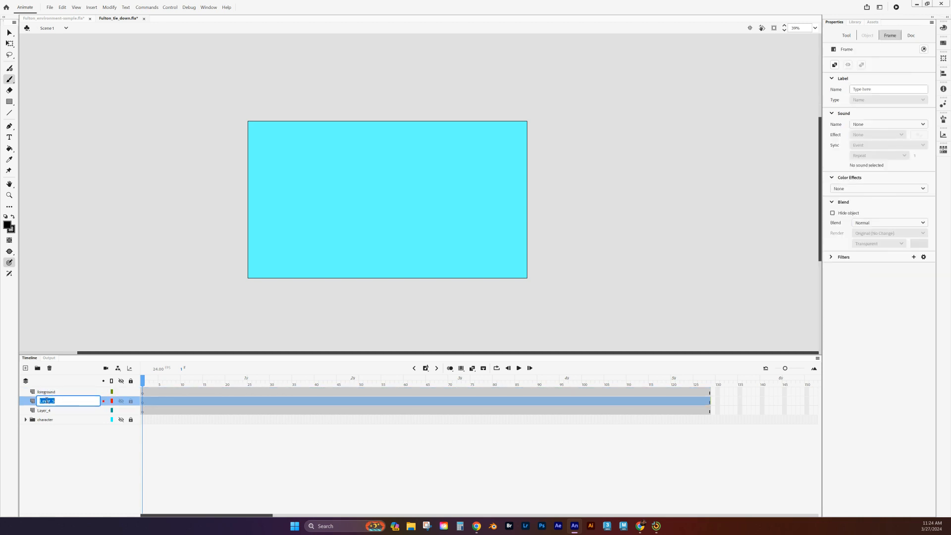
{"action": "type", "text": "middleground"}
{"action": "double_click", "coordinate": [48, 411]}
{"action": "type", "text": "background"}
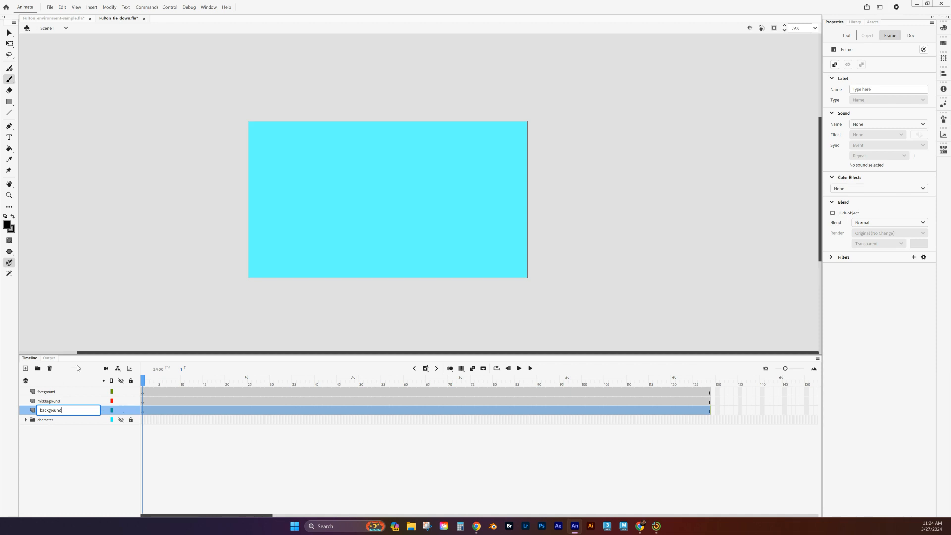
{"action": "left_click", "coordinate": [73, 458]}
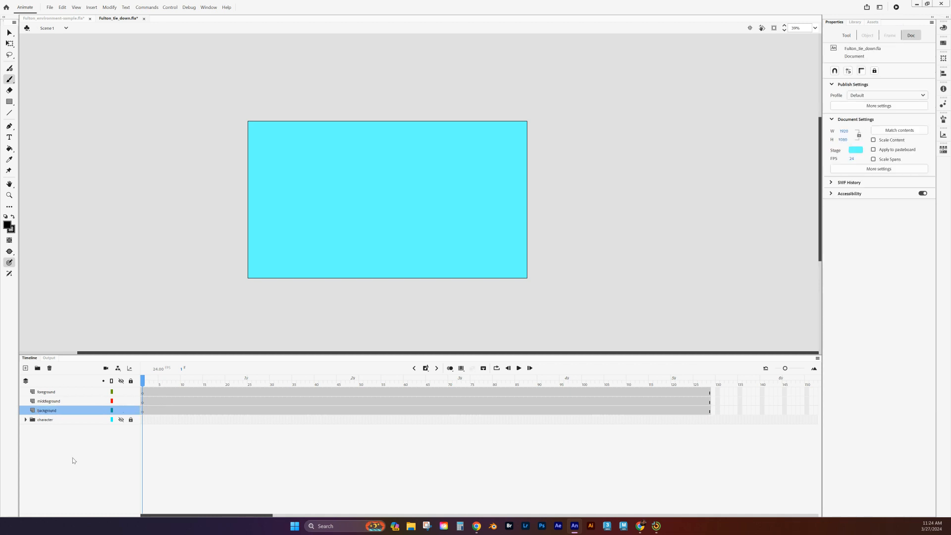
Move the middleground and background layers together below the character folder.
{"action": "left_click", "coordinate": [56, 403]}
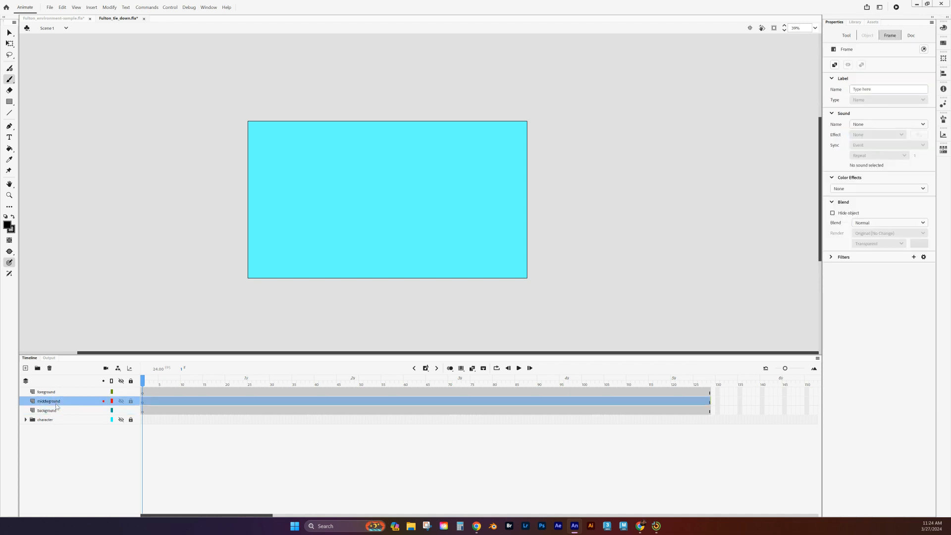
{"action": "left_click", "coordinate": [55, 411], "text": "shift"}
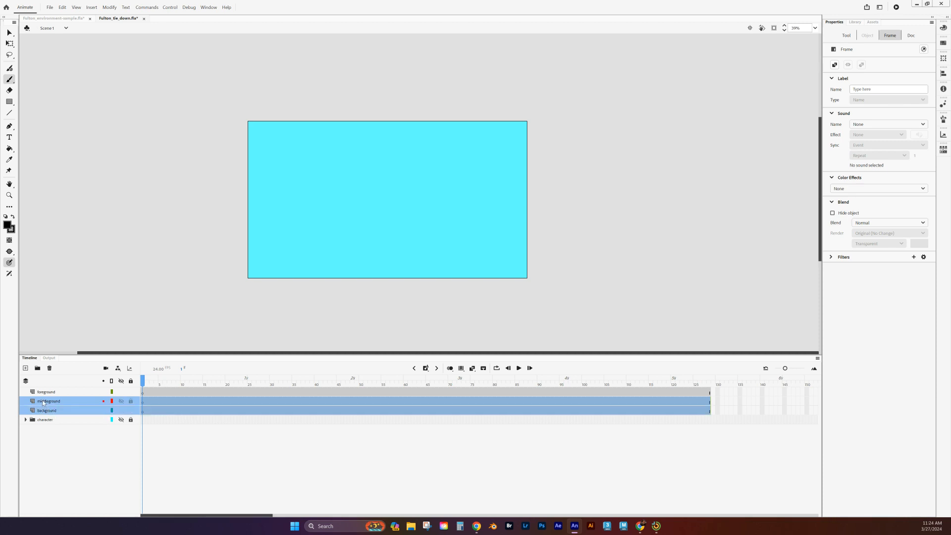
{"action": "left_click_drag", "start_coordinate": [43, 402], "coordinate": [40, 436]}
{"action": "mouse_move", "coordinate": [39, 436]}
{"action": "left_mouse_down"}
{"action": "mouse_move", "coordinate": [47, 427]}
{"action": "mouse_move", "coordinate": [46, 435]}
{"action": "left_mouse_up"}
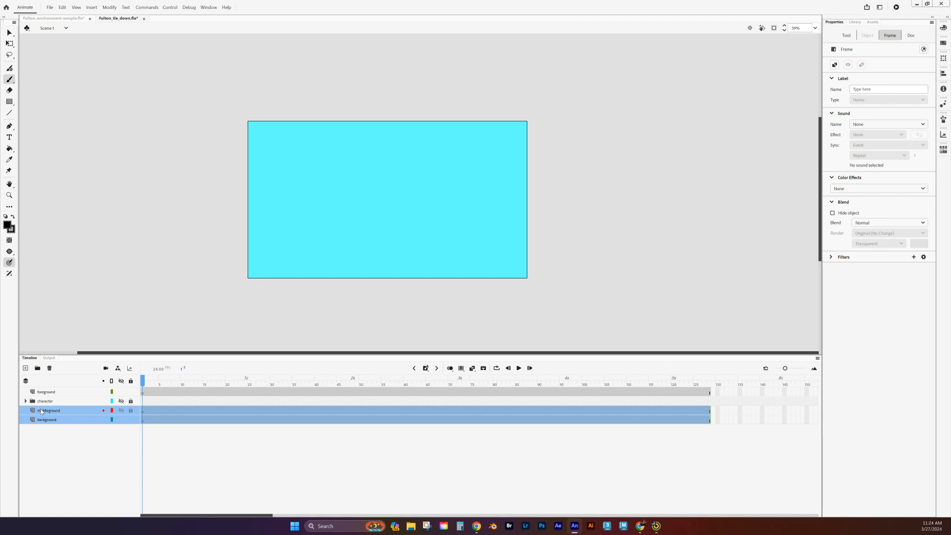
Lock the middleground and background layers.
{"action": "left_click", "coordinate": [52, 394]}
{"action": "left_click", "coordinate": [58, 410]}
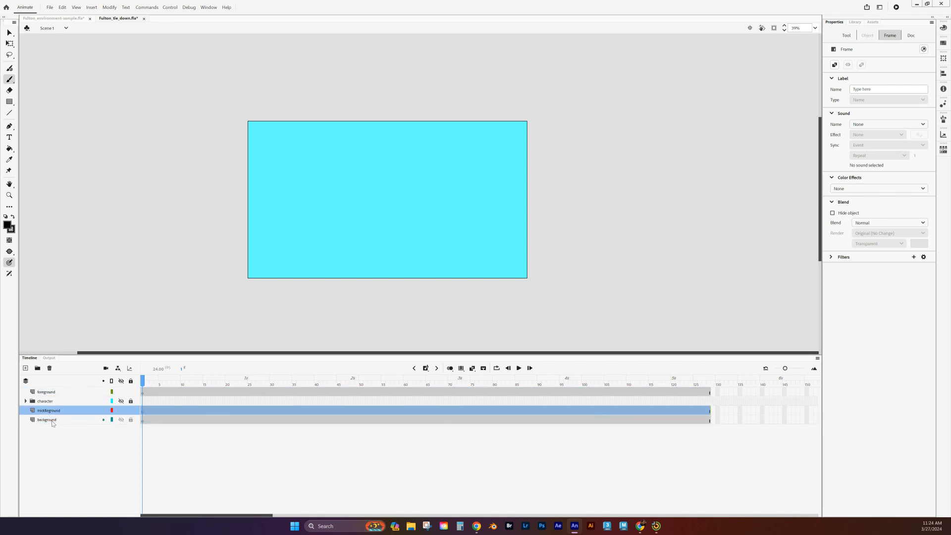
{"action": "left_click", "coordinate": [60, 420]}
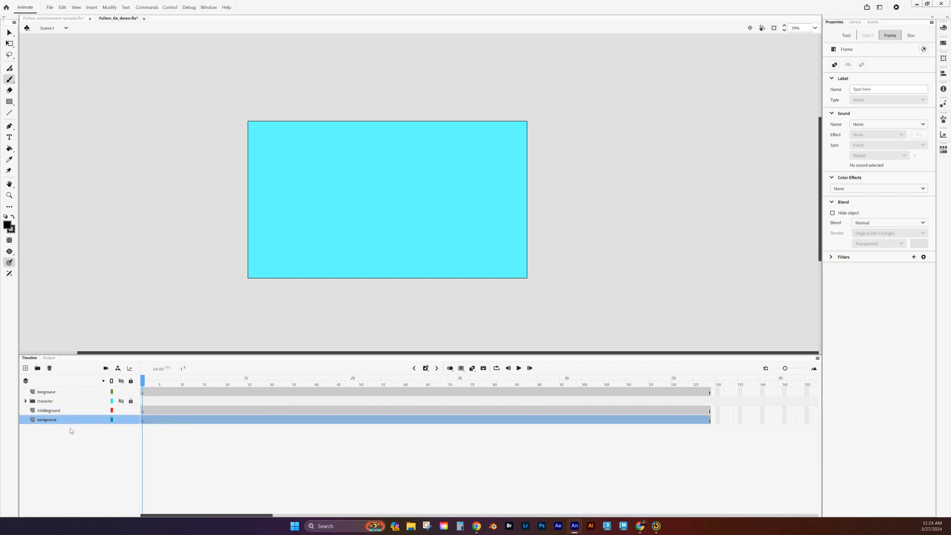
{"action": "left_click", "coordinate": [131, 411]}
{"action": "left_click", "coordinate": [131, 419]}
Switch to Fulton_environment-sample.fla and briefly show its foreground layer to view the foreground artwork.
{"action": "left_click", "coordinate": [52, 18]}
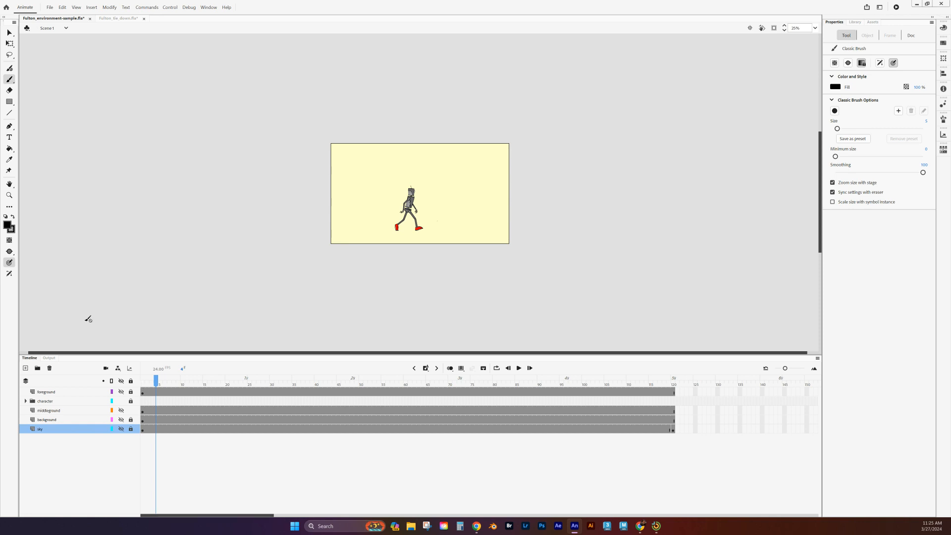
{"action": "left_click", "coordinate": [122, 393]}
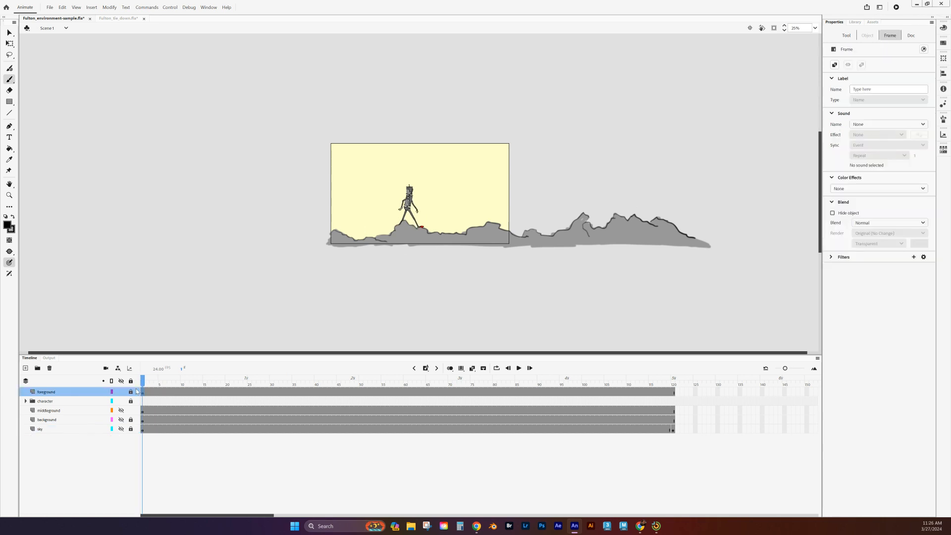
{"action": "left_click", "coordinate": [121, 392]}
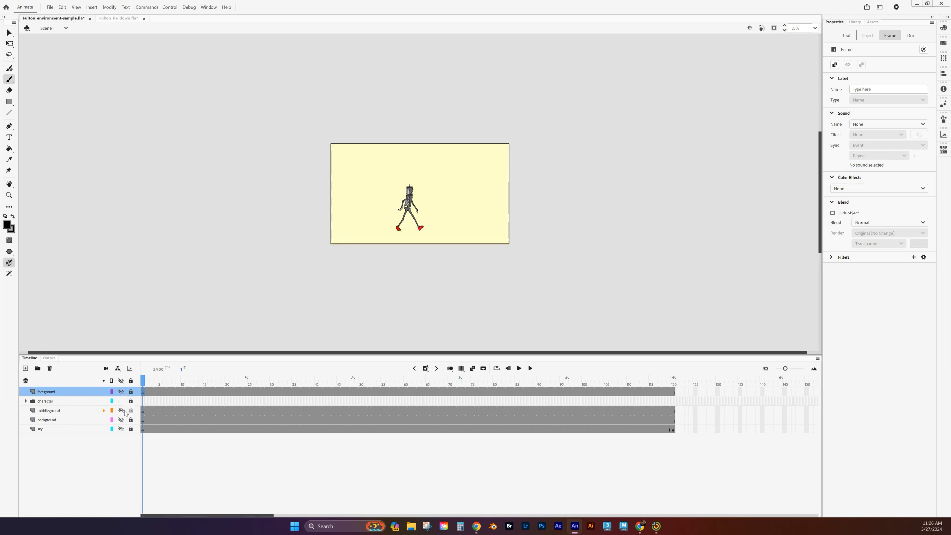
Toggle the middleground, foreground and background layers on and off to compare how their artwork stacks around the character.
{"action": "left_click", "coordinate": [122, 411]}
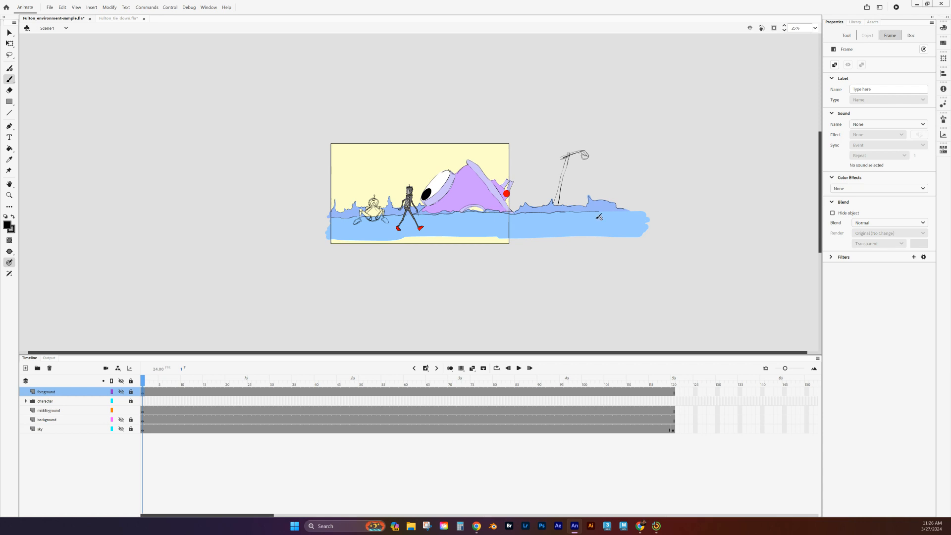
{"action": "left_click", "coordinate": [122, 401]}
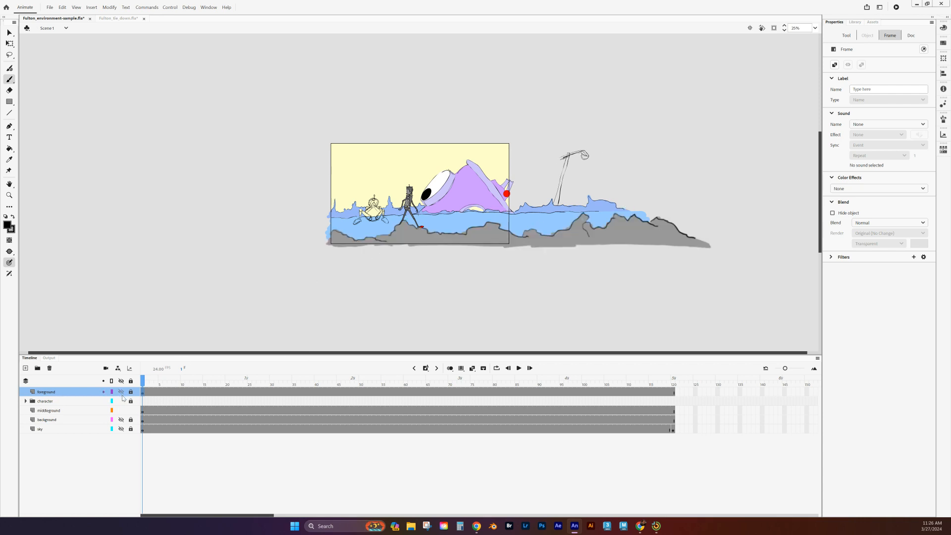
{"action": "left_click", "coordinate": [122, 421]}
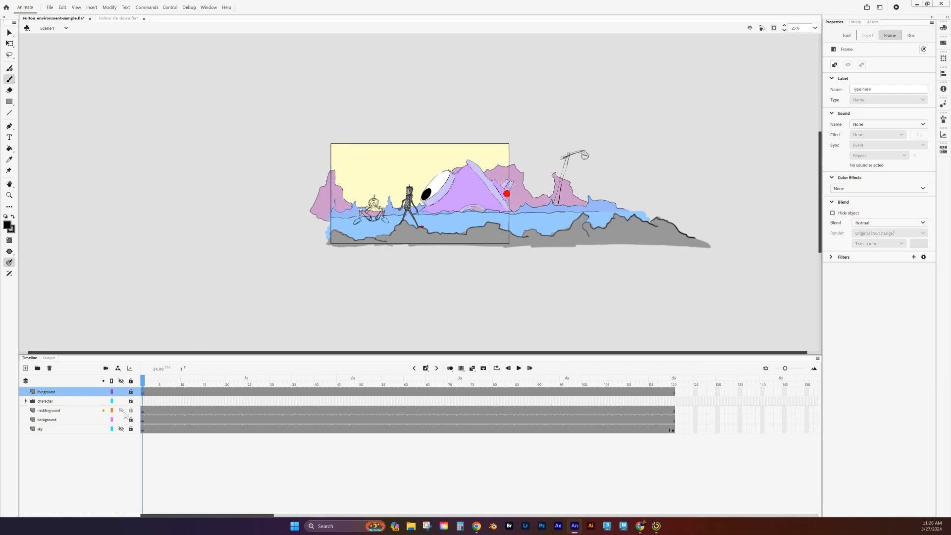
{"action": "left_click", "coordinate": [121, 410]}
{"action": "left_click", "coordinate": [122, 392]}
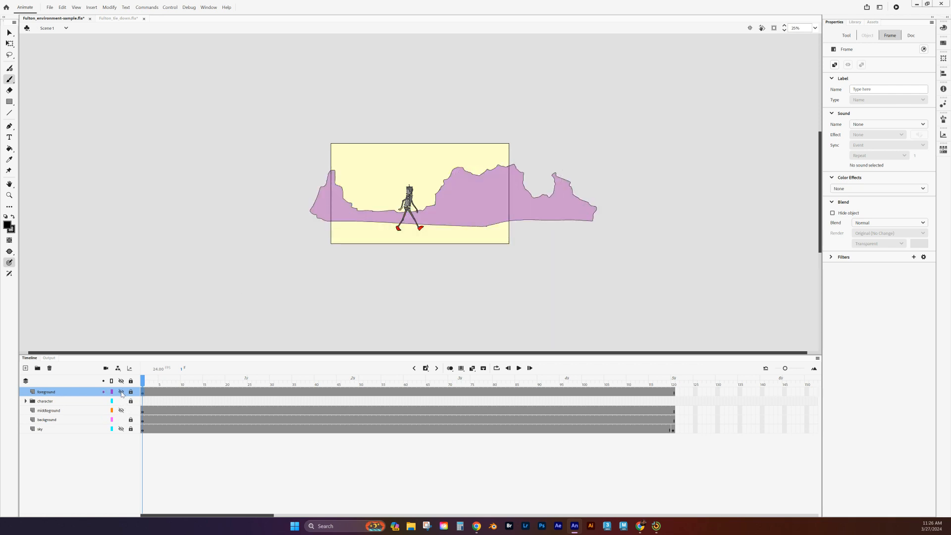
{"action": "left_click", "coordinate": [121, 393]}
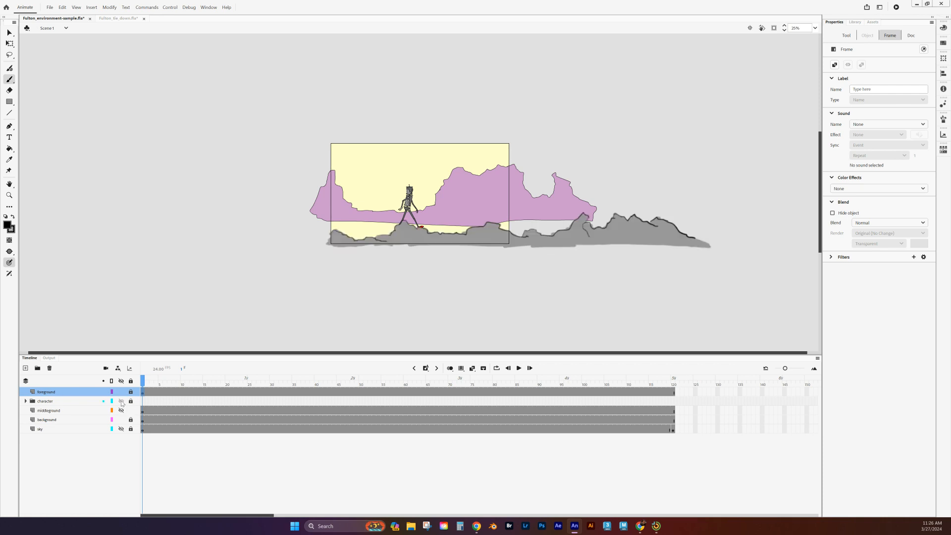
{"action": "left_click", "coordinate": [122, 412]}
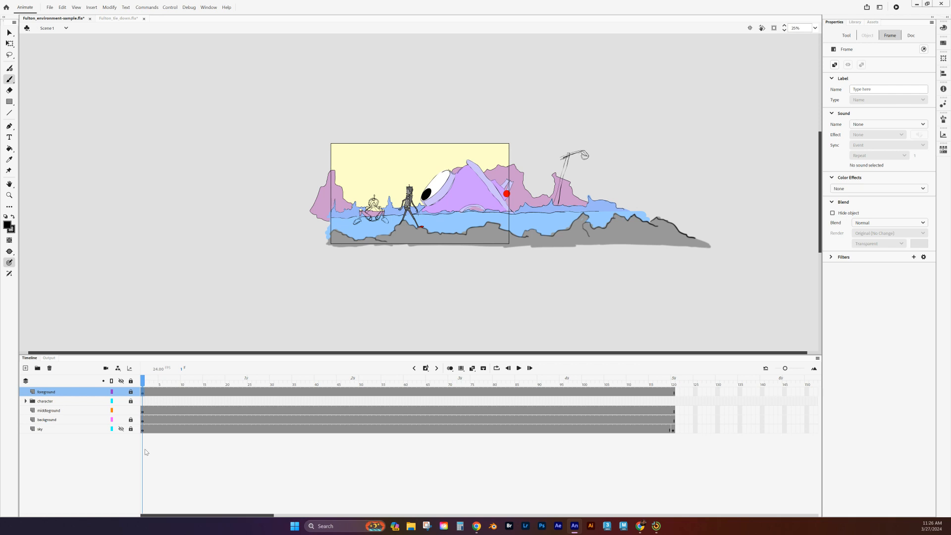
Hide the background, character and middleground layers to isolate the foreground artwork.
{"action": "left_click", "coordinate": [122, 420]}
{"action": "left_click", "coordinate": [121, 402]}
{"action": "left_click", "coordinate": [122, 410]}
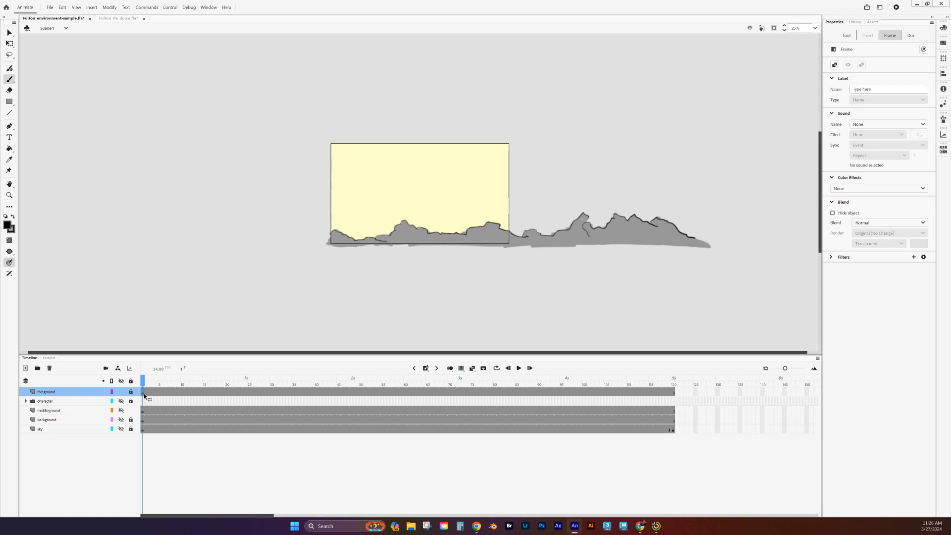
Unlock the foreground layer and create a motion tween on it.
{"action": "right_click", "coordinate": [170, 393]}
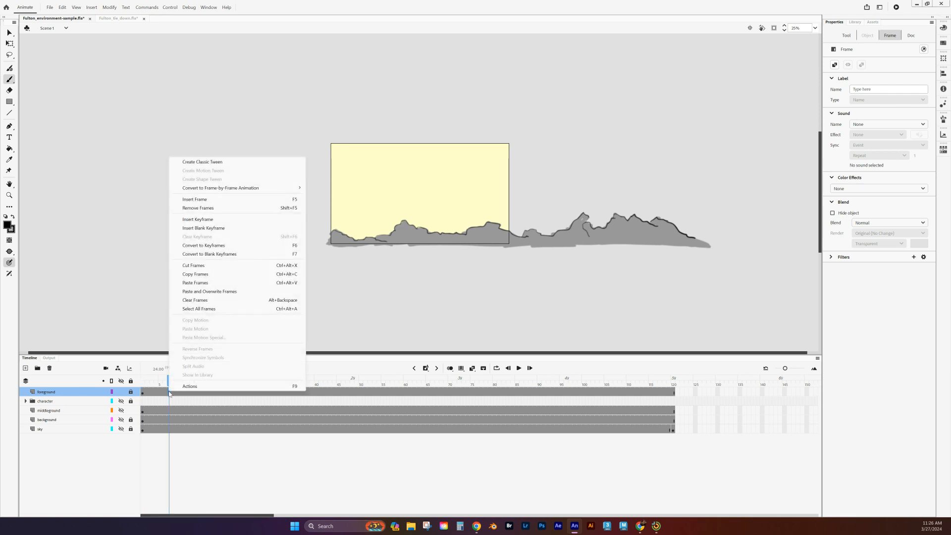
{"action": "left_click", "coordinate": [160, 394]}
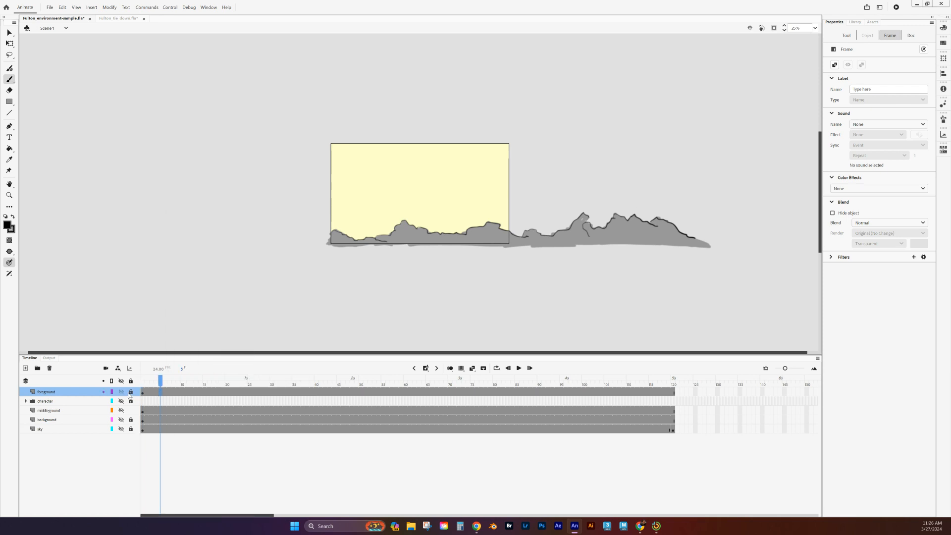
{"action": "right_click", "coordinate": [165, 394]}
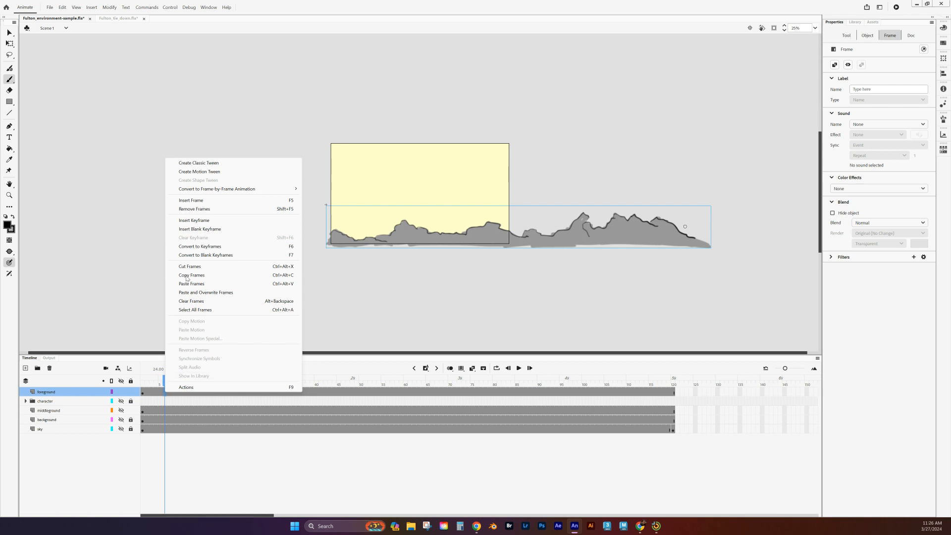
{"action": "left_click", "coordinate": [215, 173]}
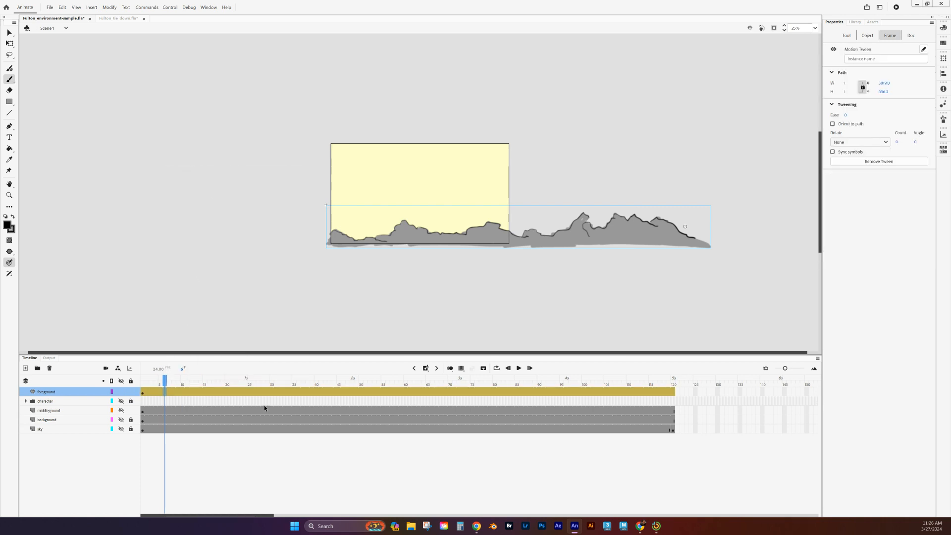
On frame 120, shift the foreground artwork straight left until its far right end reaches the stage's right edge.
{"action": "left_click_drag", "start_coordinate": [167, 382], "coordinate": [140, 395]}
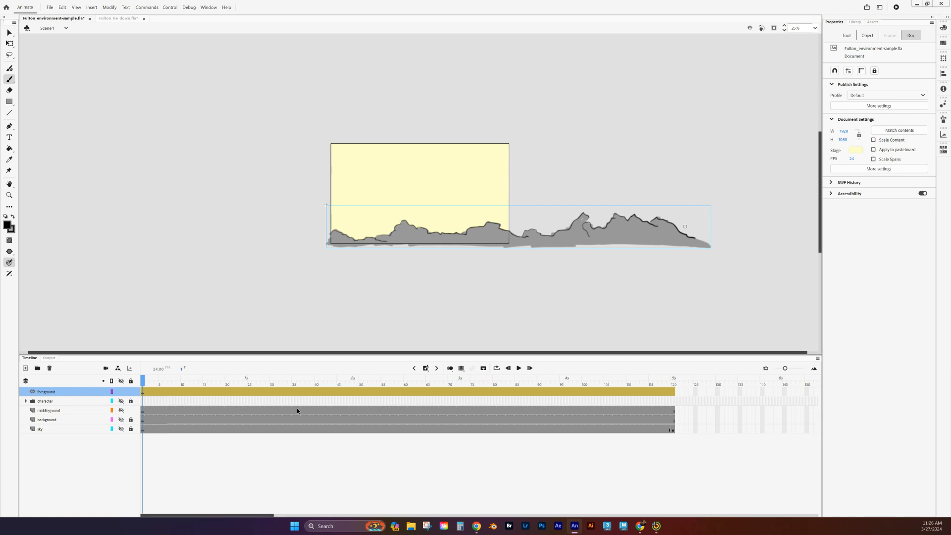
{"action": "left_click_drag", "start_coordinate": [144, 380], "coordinate": [720, 405]}
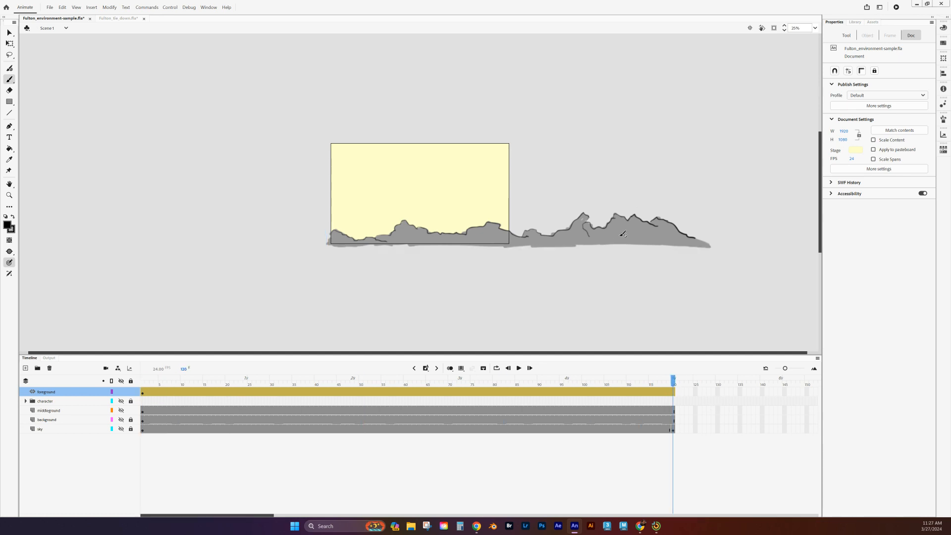
{"action": "left_click", "coordinate": [9, 33]}
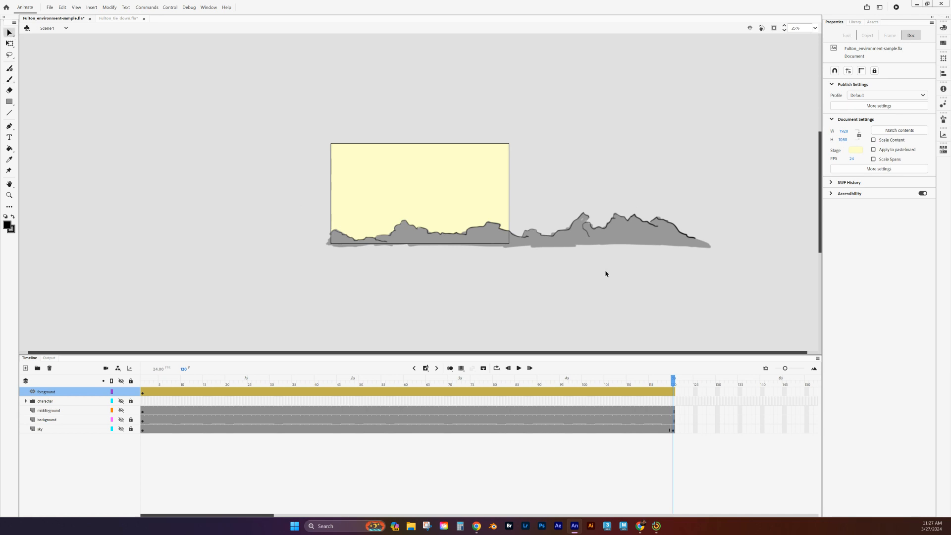
{"action": "left_click_drag", "start_coordinate": [629, 230], "coordinate": [444, 219]}
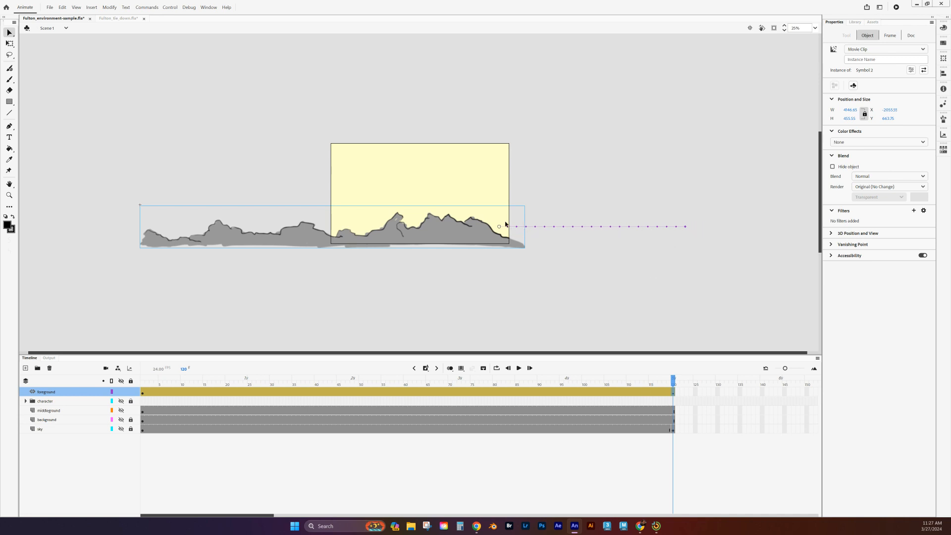
Try bending the foreground's motion path upward, and undo the changes.
{"action": "left_click_drag", "start_coordinate": [603, 227], "coordinate": [607, 203]}
{"action": "mouse_move", "coordinate": [673, 377]}
{"action": "left_mouse_down"}
{"action": "mouse_move", "coordinate": [444, 378]}
{"action": "mouse_move", "coordinate": [662, 371]}
{"action": "left_mouse_up"}
{"action": "key", "text": "ctrl+z"}
{"action": "key", "text": "ctrl+z"}
{"action": "key", "text": "ctrl+z"}
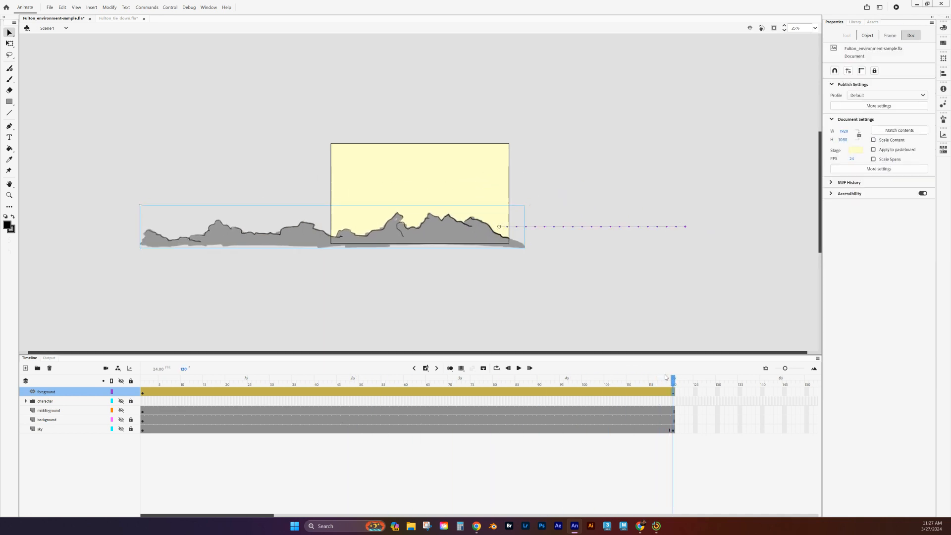
Scrub the foreground tween back to frame 1 and play it to check the sideways motion.
{"action": "left_click_drag", "start_coordinate": [674, 380], "coordinate": [137, 332]}
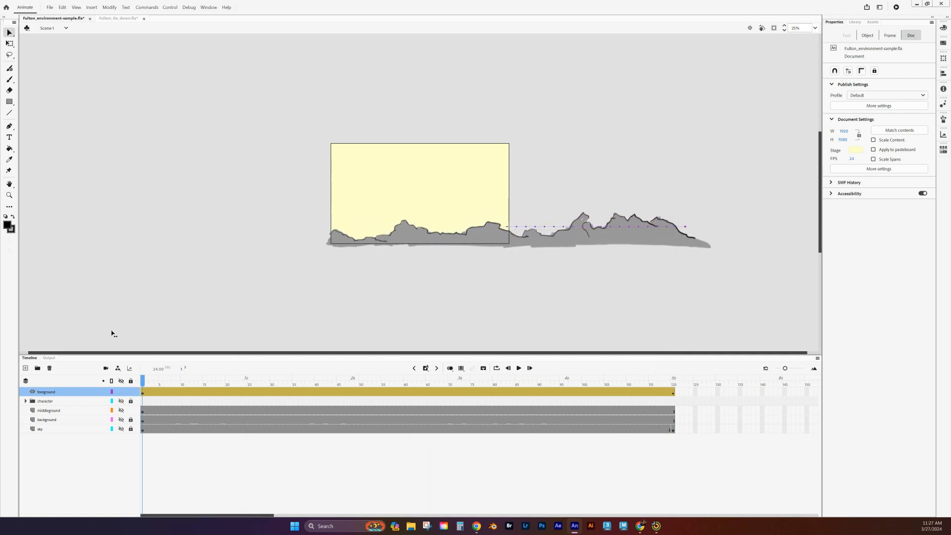
{"action": "left_click", "coordinate": [519, 369]}
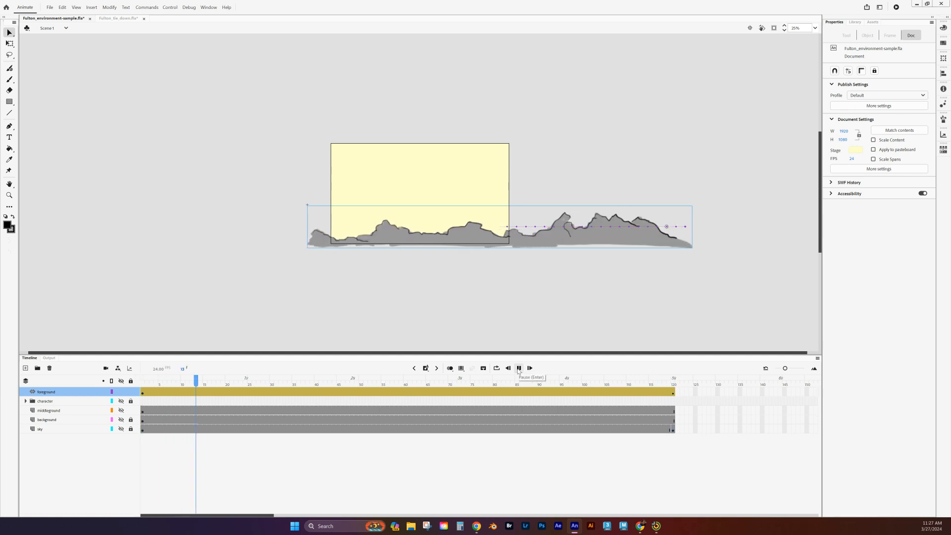
{"action": "left_click", "coordinate": [519, 369]}
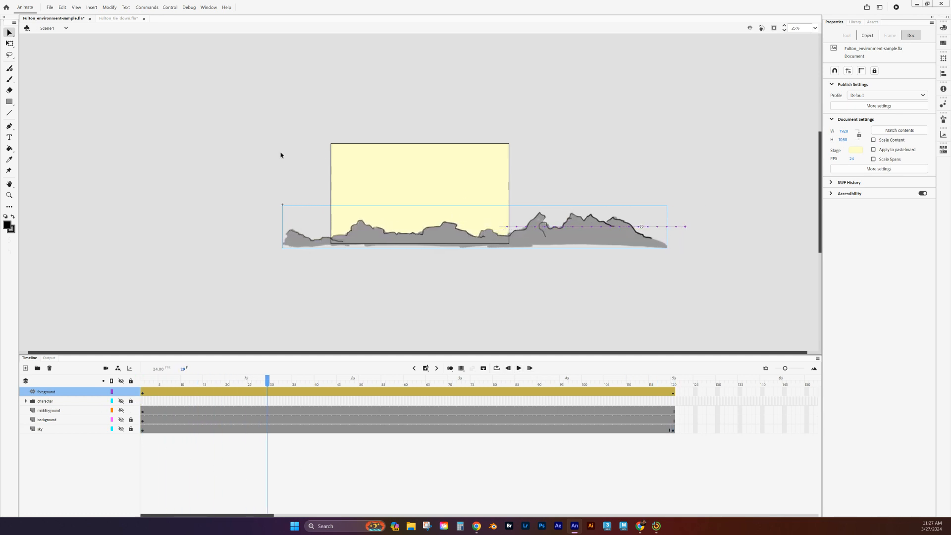
Show the middleground layer, and lock and hide the foreground layer.
{"action": "left_click", "coordinate": [121, 412]}
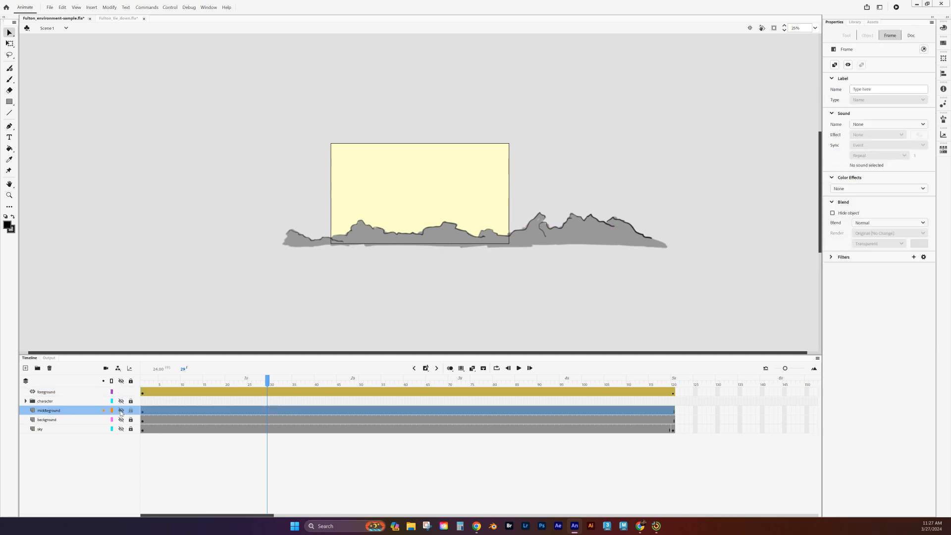
{"action": "left_click", "coordinate": [121, 411]}
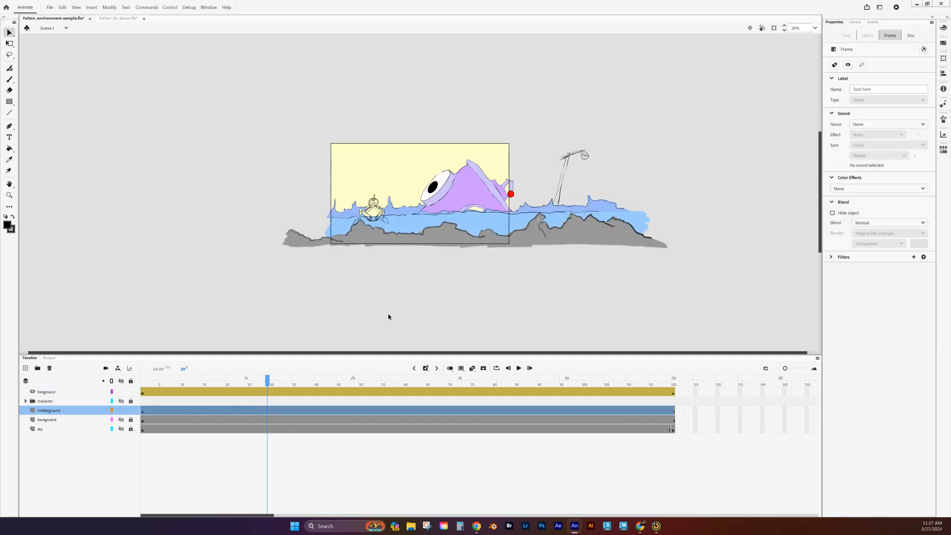
{"action": "left_click", "coordinate": [121, 392]}
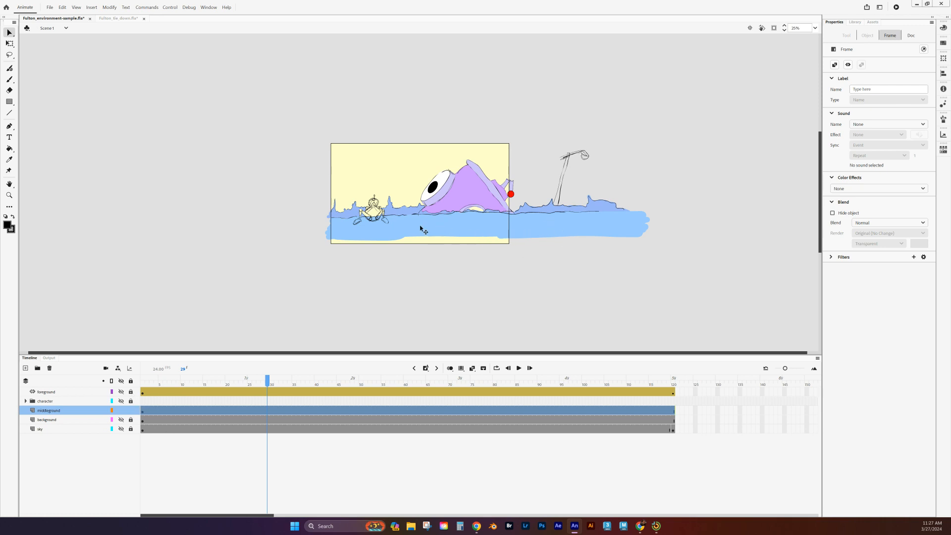
Create a motion tween on the middleground layer and shift its artwork about 1224 px left on frame 120.
{"action": "left_click", "coordinate": [143, 413]}
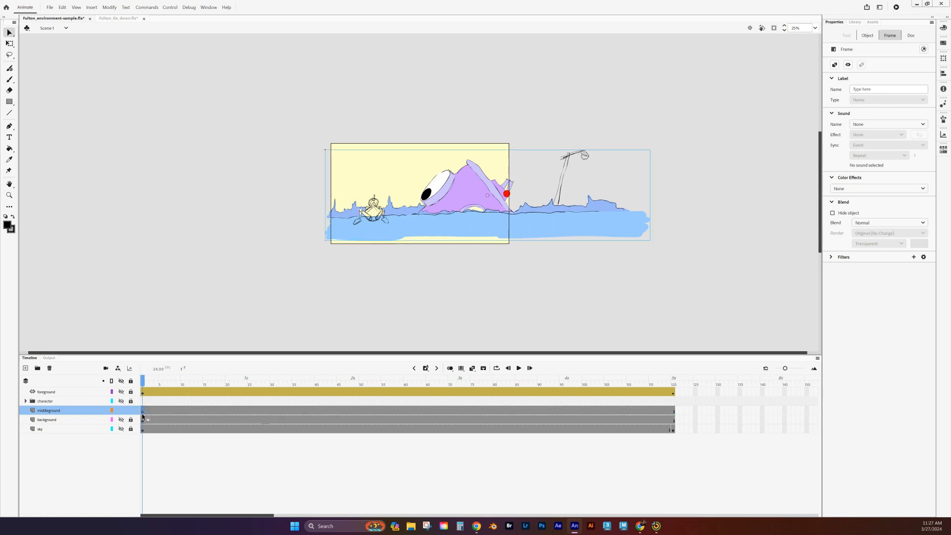
{"action": "right_click", "coordinate": [163, 413]}
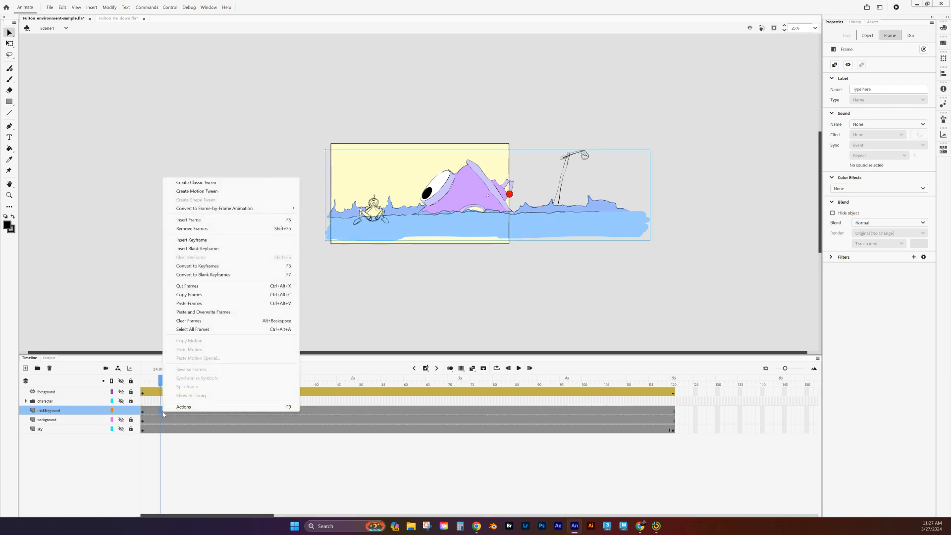
{"action": "left_click", "coordinate": [207, 192]}
{"action": "left_click_drag", "start_coordinate": [160, 382], "coordinate": [673, 382]}
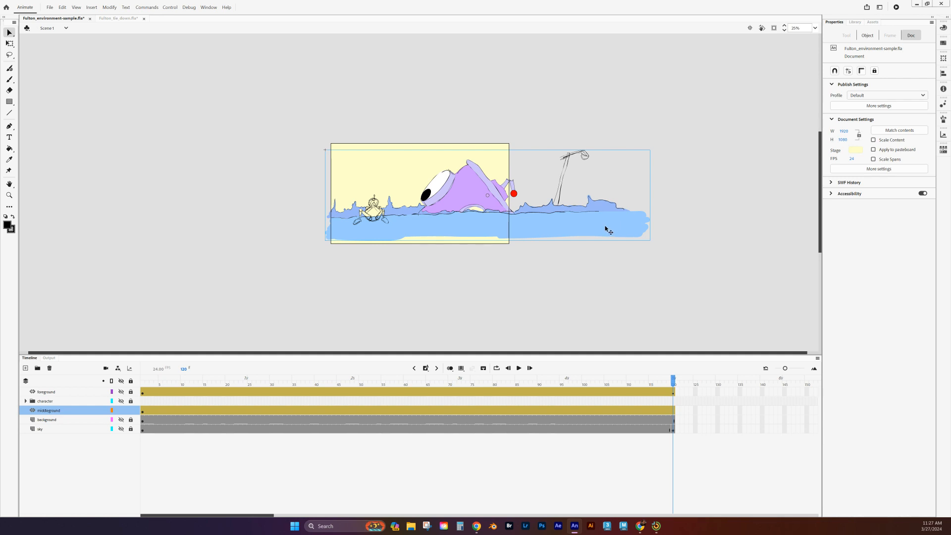
{"action": "left_click_drag", "start_coordinate": [606, 229], "coordinate": [495, 227]}
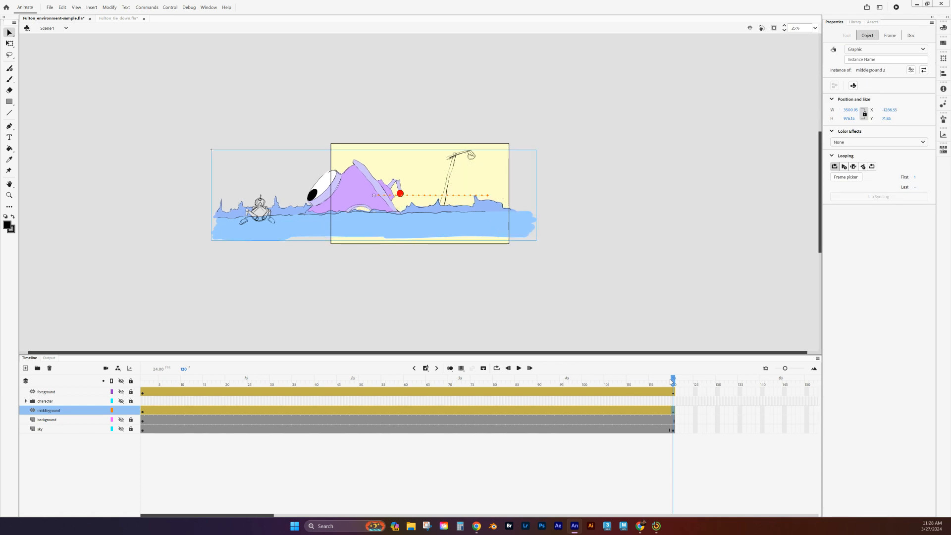
Scrub through the middleground motion, and show the foreground layer to compare both layers moving together.
{"action": "left_click_drag", "start_coordinate": [673, 383], "coordinate": [307, 368]}
{"action": "left_click_drag", "start_coordinate": [365, 369], "coordinate": [91, 302]}
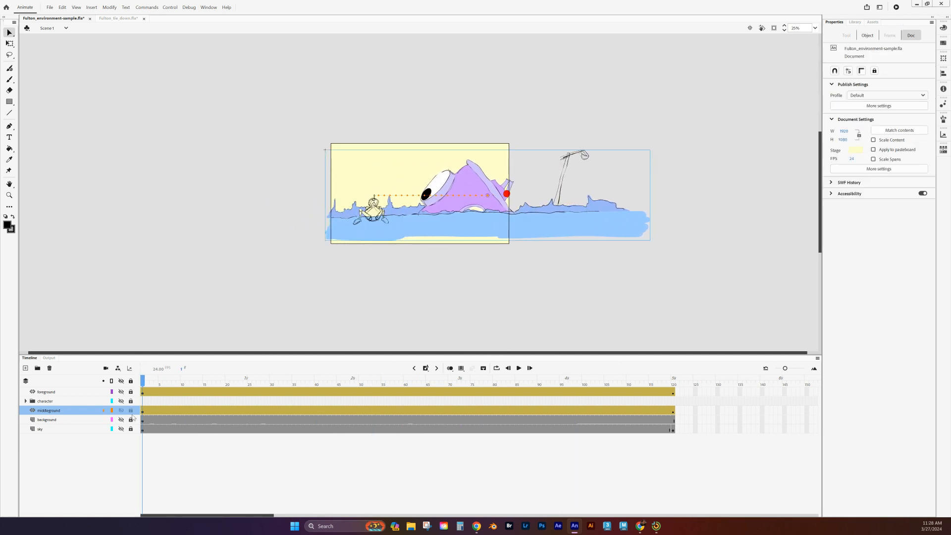
{"action": "left_click", "coordinate": [121, 392]}
{"action": "left_click_drag", "start_coordinate": [146, 383], "coordinate": [137, 361]}
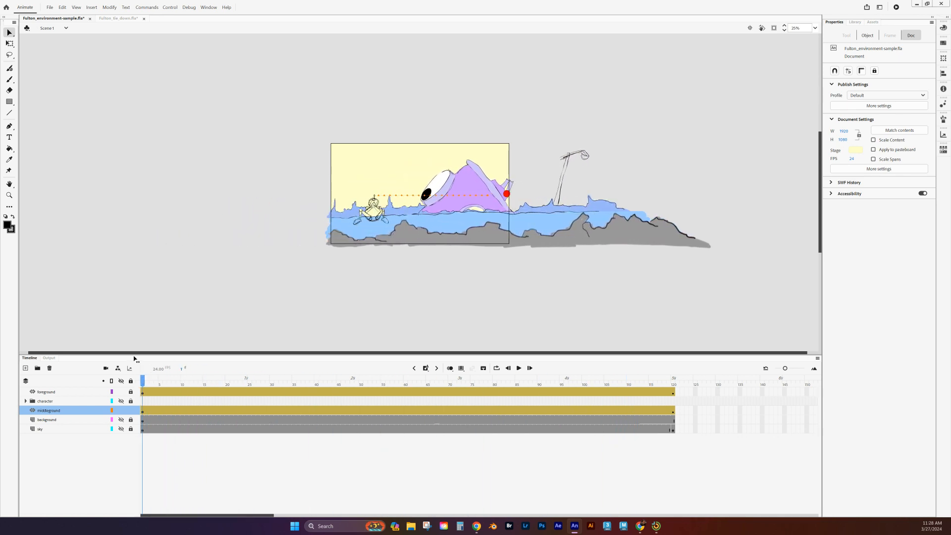
Show the background layer, hide the foreground layer, and lock and hide the middleground layer.
{"action": "left_click", "coordinate": [121, 420]}
{"action": "left_click", "coordinate": [121, 391]}
{"action": "left_click", "coordinate": [119, 413]}
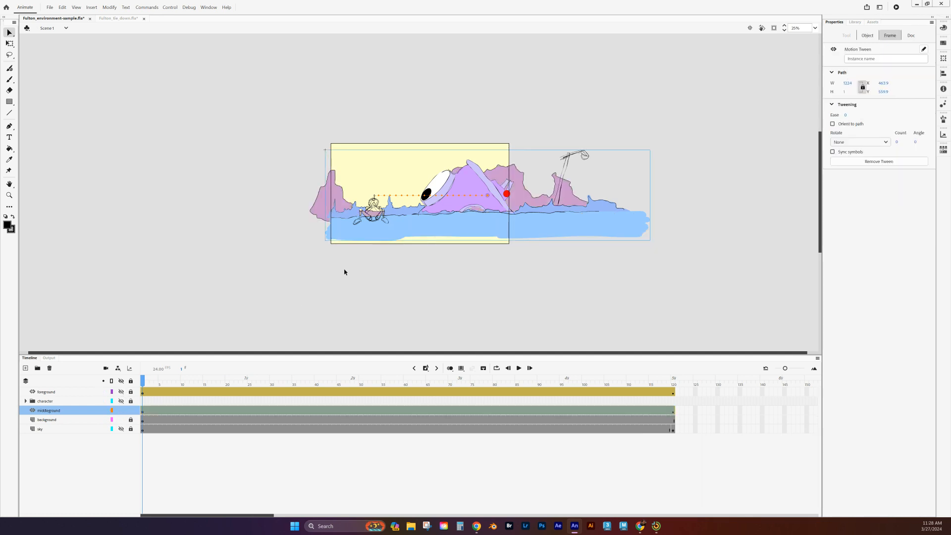
{"action": "left_click", "coordinate": [121, 410]}
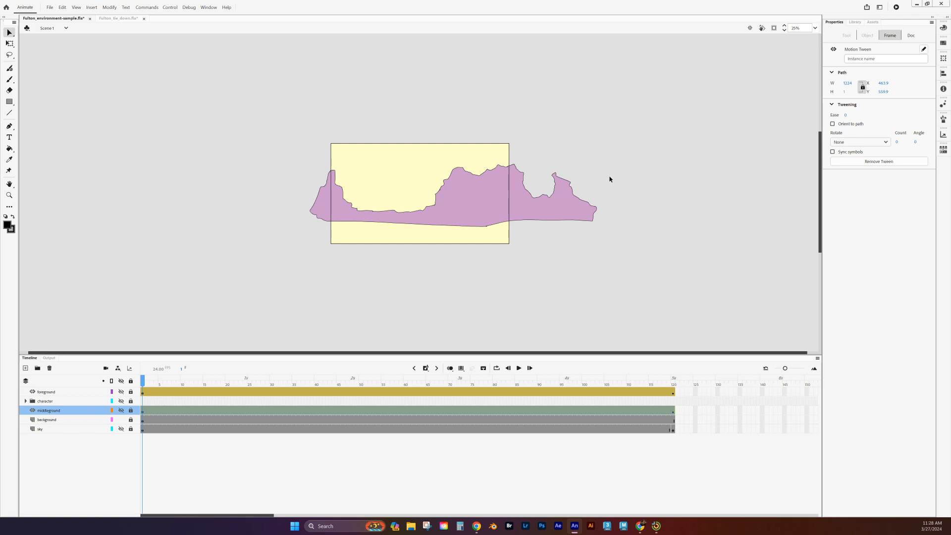
Unlock the background layer, create a motion tween on it, and shift its artwork about 920 px left on frame 4.
{"action": "left_click", "coordinate": [143, 421]}
{"action": "right_click", "coordinate": [155, 425]}
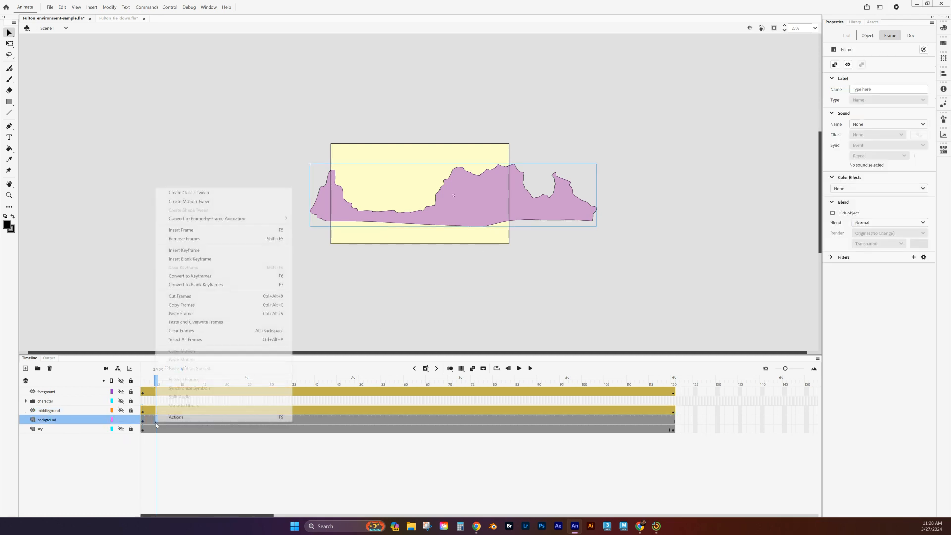
{"action": "left_click", "coordinate": [218, 201]}
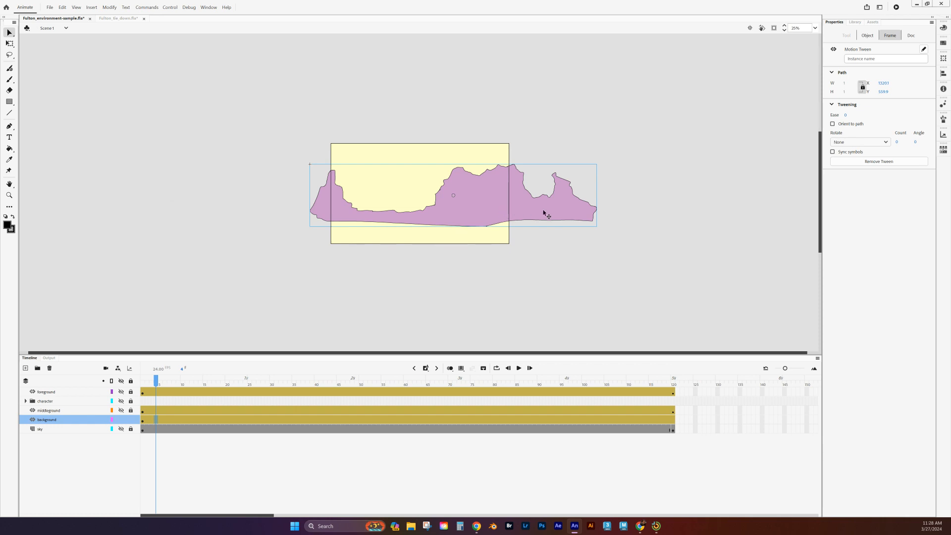
{"action": "left_click_drag", "start_coordinate": [546, 214], "coordinate": [458, 209]}
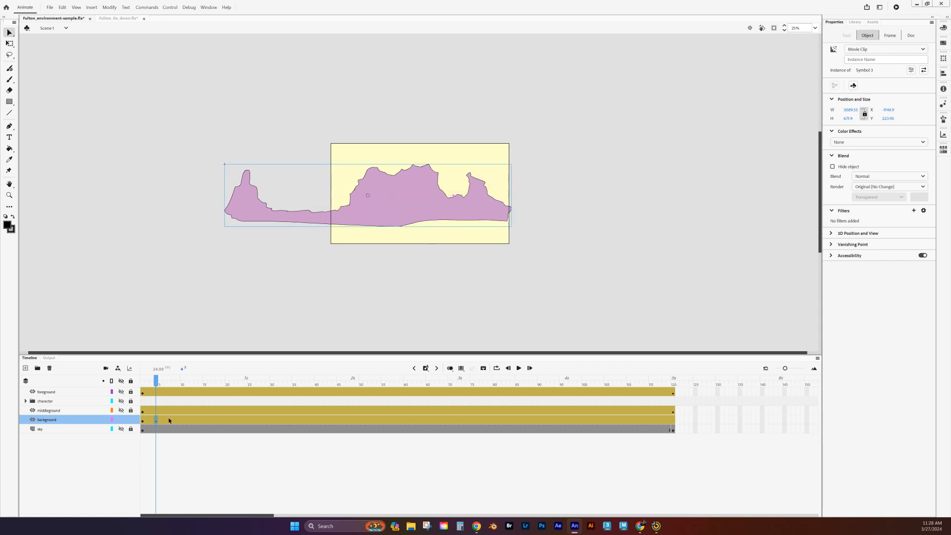
Move the background tween's keyframe from frame 4 to frame 120 and scrub back to frame 1 to check it.
{"action": "left_click_drag", "start_coordinate": [155, 380], "coordinate": [136, 383]}
{"action": "left_click", "coordinate": [156, 422]}
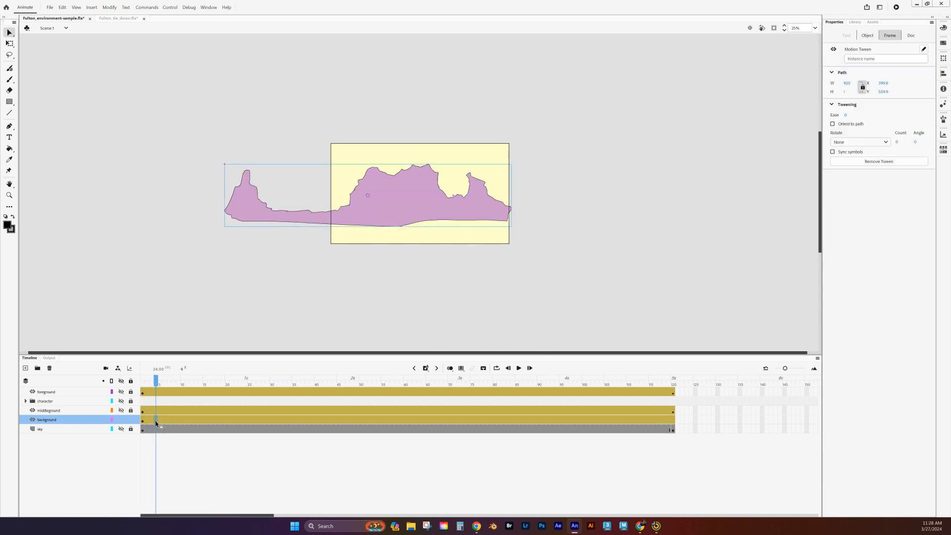
{"action": "mouse_move", "coordinate": [156, 424]}
{"action": "left_mouse_down"}
{"action": "mouse_move", "coordinate": [633, 434]}
{"action": "mouse_move", "coordinate": [675, 424]}
{"action": "left_mouse_up"}
{"action": "left_click_drag", "start_coordinate": [673, 383], "coordinate": [143, 381]}
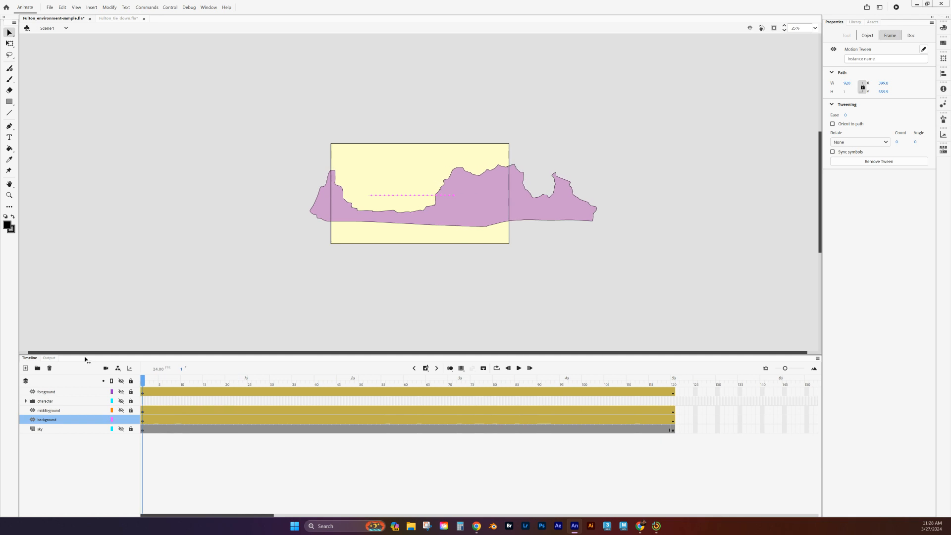
Show the middleground and foreground layers and scrub the timeline to check their motion together with the background.
{"action": "left_click", "coordinate": [121, 410]}
{"action": "left_click", "coordinate": [121, 392]}
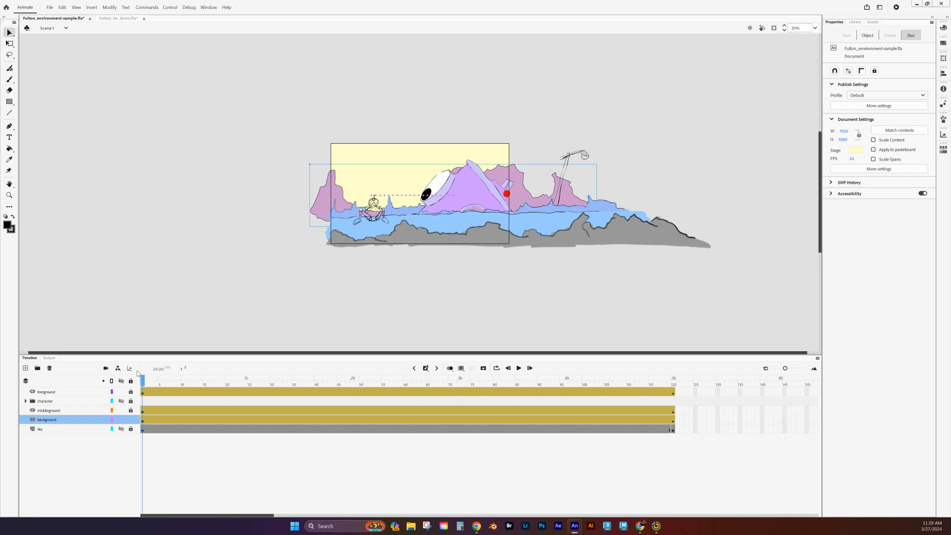
{"action": "left_click_drag", "start_coordinate": [151, 383], "coordinate": [109, 360]}
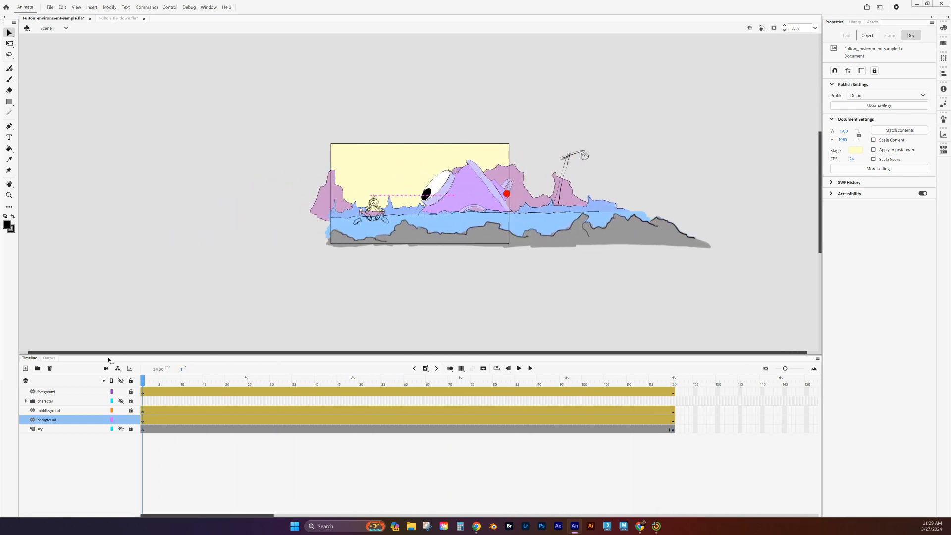
Show the character folder and scrub the timeline to preview the walk cycle against the three moving layers.
{"action": "left_click", "coordinate": [121, 401]}
{"action": "left_click_drag", "start_coordinate": [147, 384], "coordinate": [536, 410]}
{"action": "left_click_drag", "start_coordinate": [635, 413], "coordinate": [136, 395]}
Show and unlock the sky layer, and scrub back to frame 1.
{"action": "left_click", "coordinate": [121, 430]}
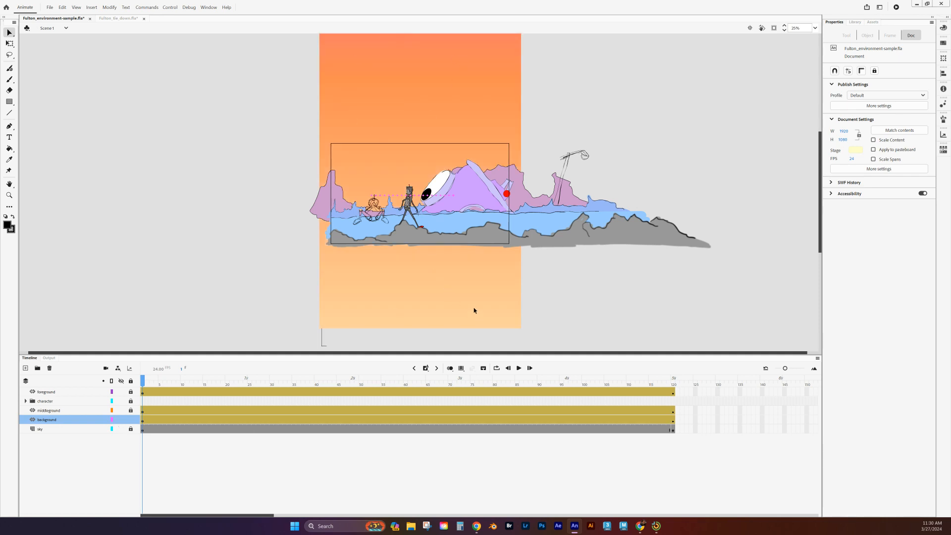
{"action": "left_click_drag", "start_coordinate": [576, 108], "coordinate": [593, 88]}
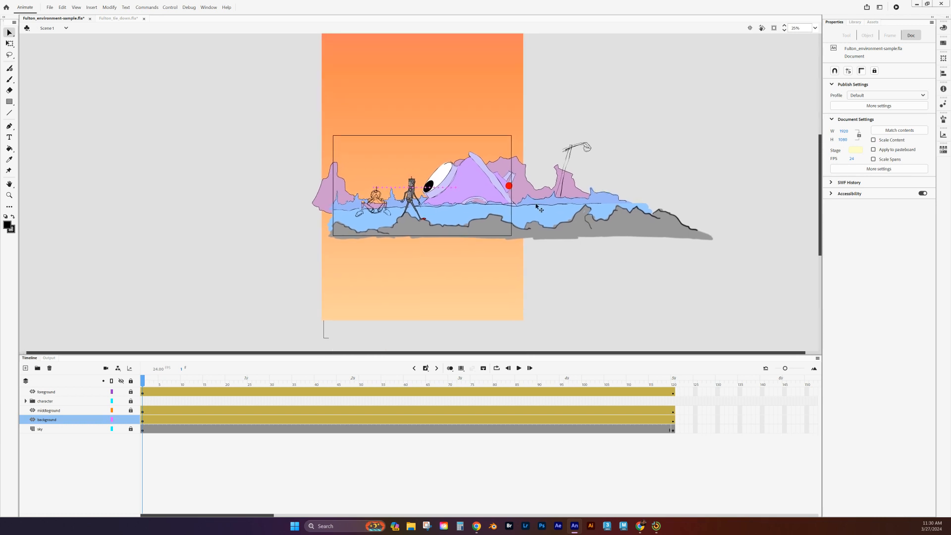
{"action": "left_click", "coordinate": [131, 429]}
{"action": "mouse_move", "coordinate": [144, 387]}
{"action": "left_mouse_down"}
{"action": "mouse_move", "coordinate": [484, 387]}
{"action": "mouse_move", "coordinate": [135, 377]}
{"action": "left_mouse_up"}
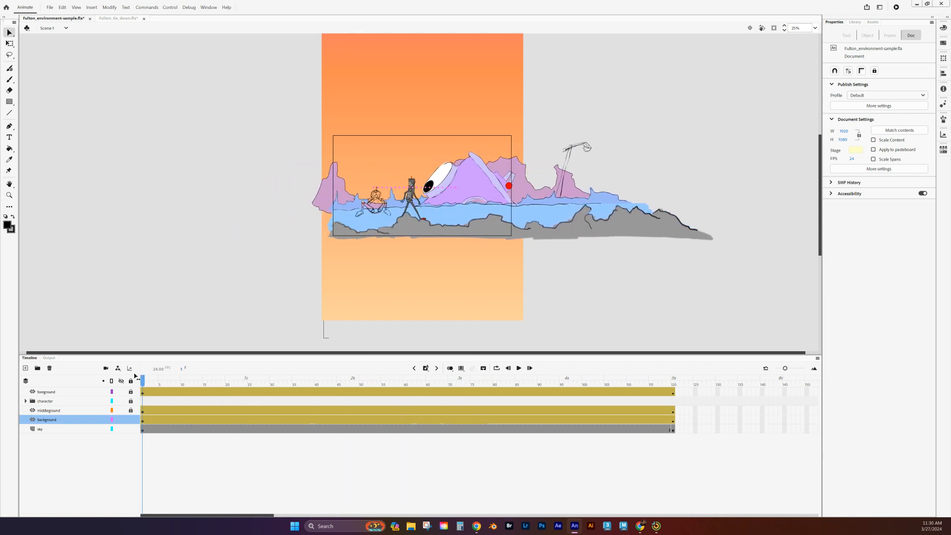
Check the sky layer's keyframes on frames 1 and 120, create a classic tween between them, and scrub back to frame 1 to preview it.
{"action": "left_click", "coordinate": [143, 430]}
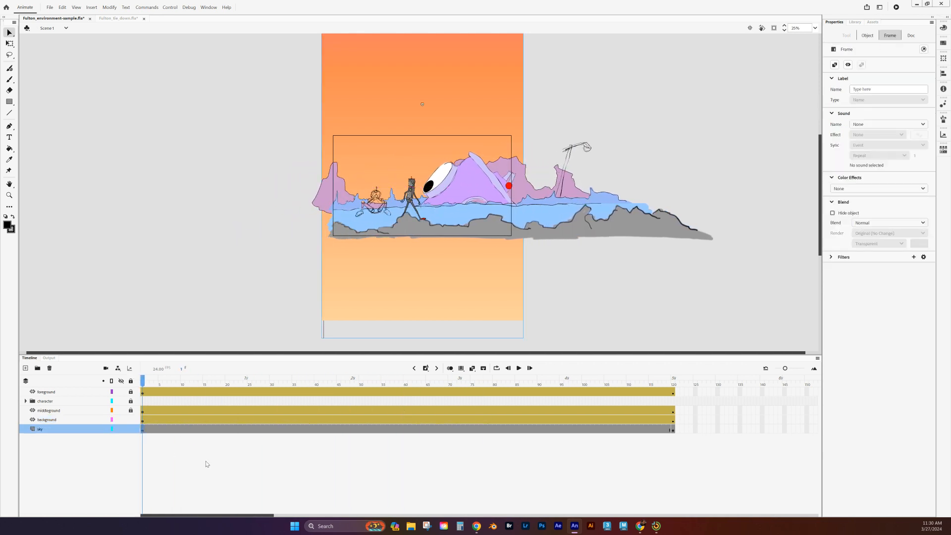
{"action": "left_click", "coordinate": [673, 430]}
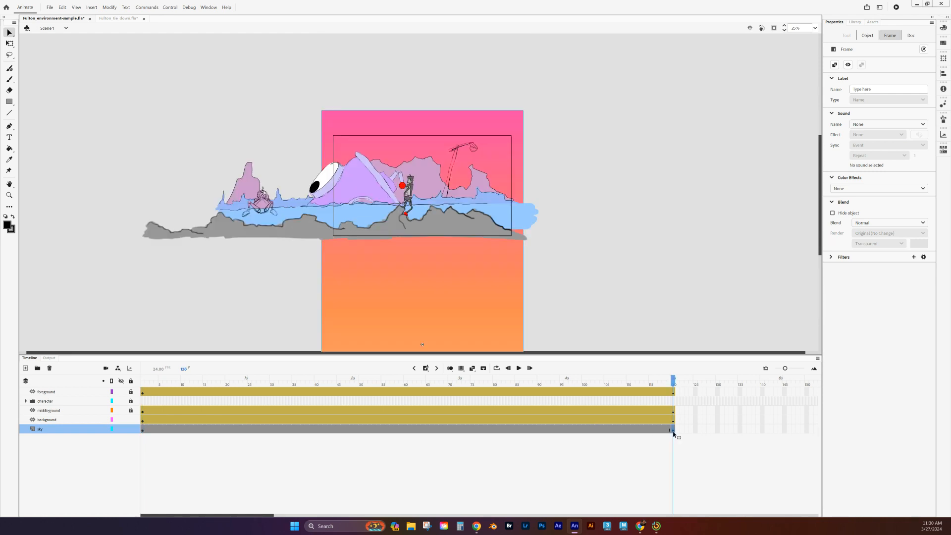
{"action": "right_click", "coordinate": [588, 430]}
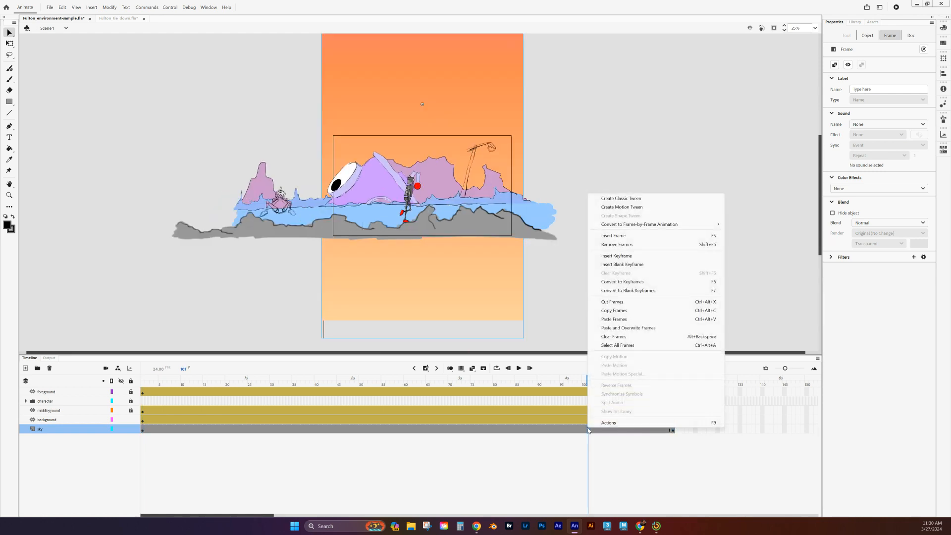
{"action": "left_click", "coordinate": [633, 199]}
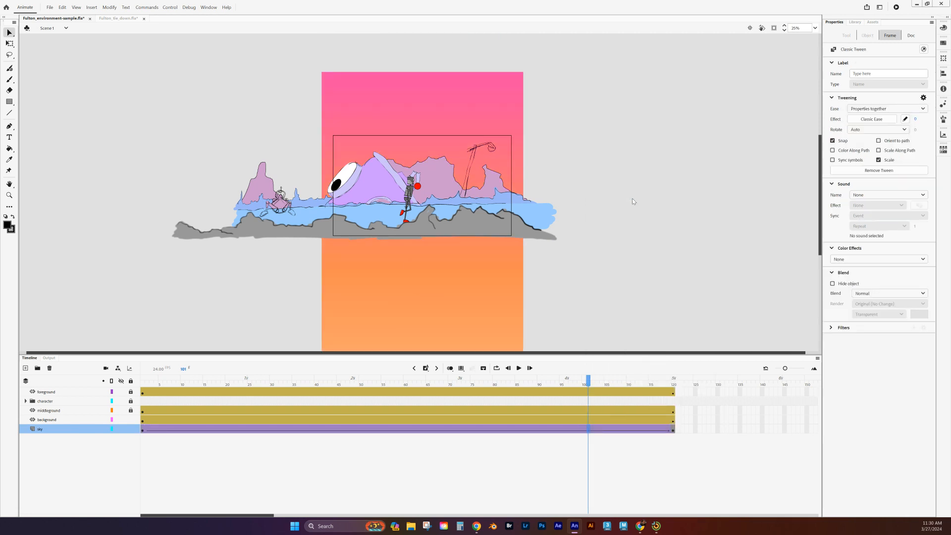
{"action": "left_click_drag", "start_coordinate": [588, 385], "coordinate": [142, 391]}
{"action": "left_click", "coordinate": [72, 333]}
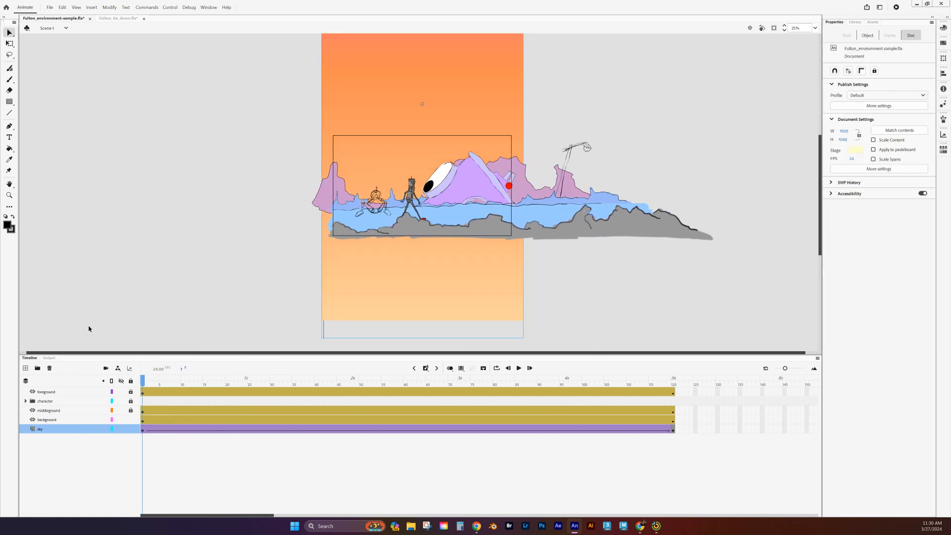